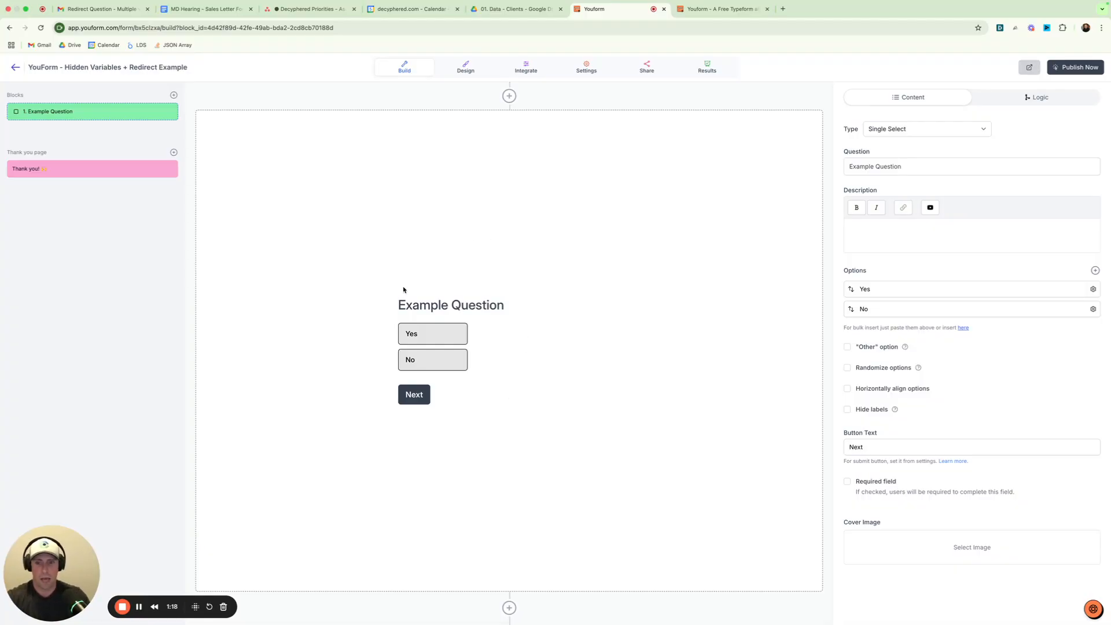
Examine the thank-you page's ending options, comparing the Button settings with the Redirect settings.
left_click(97, 174)
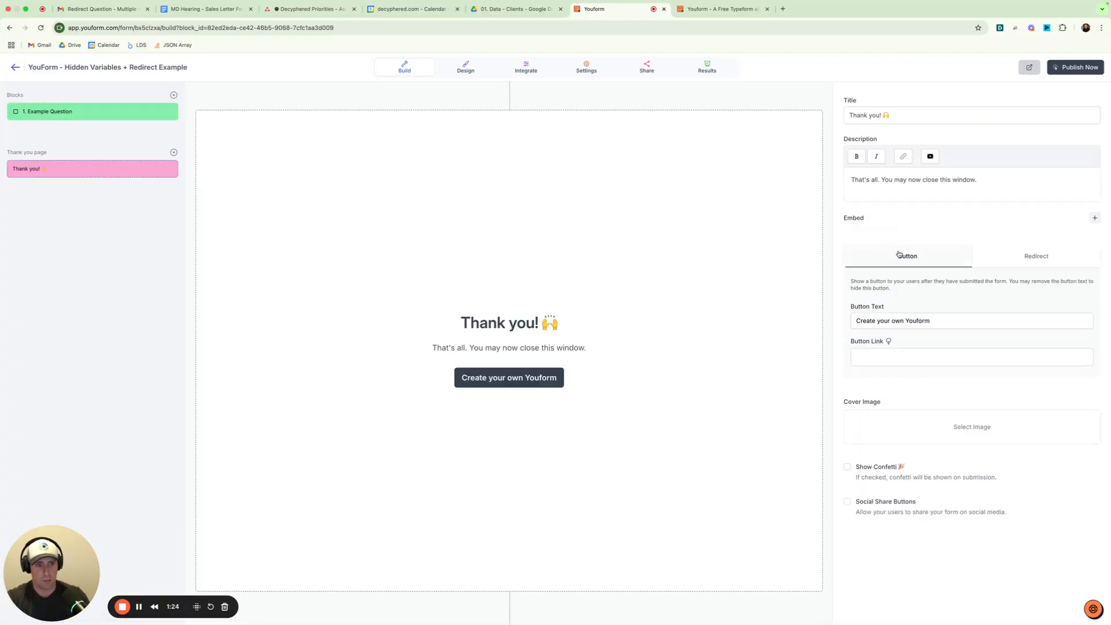
left_click(1025, 255)
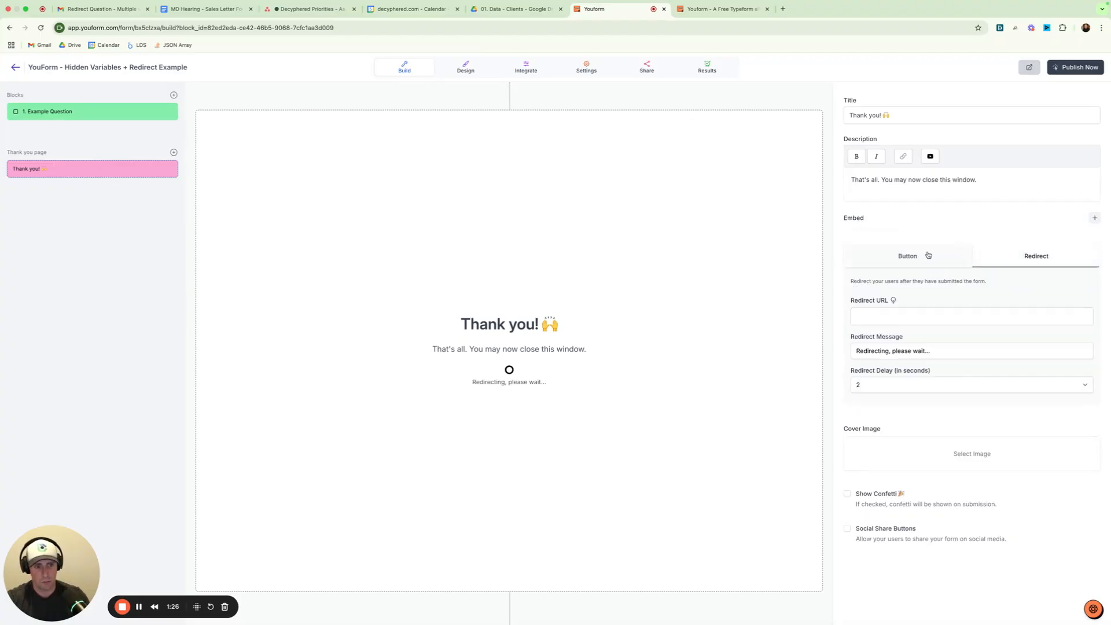
left_click(928, 255)
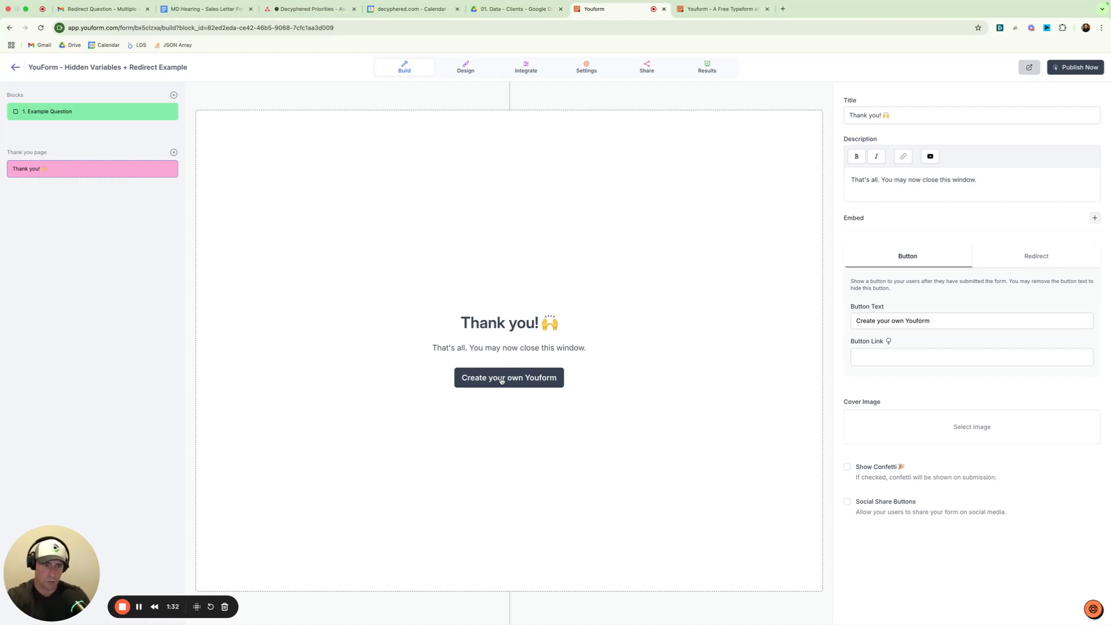
left_click(1015, 261)
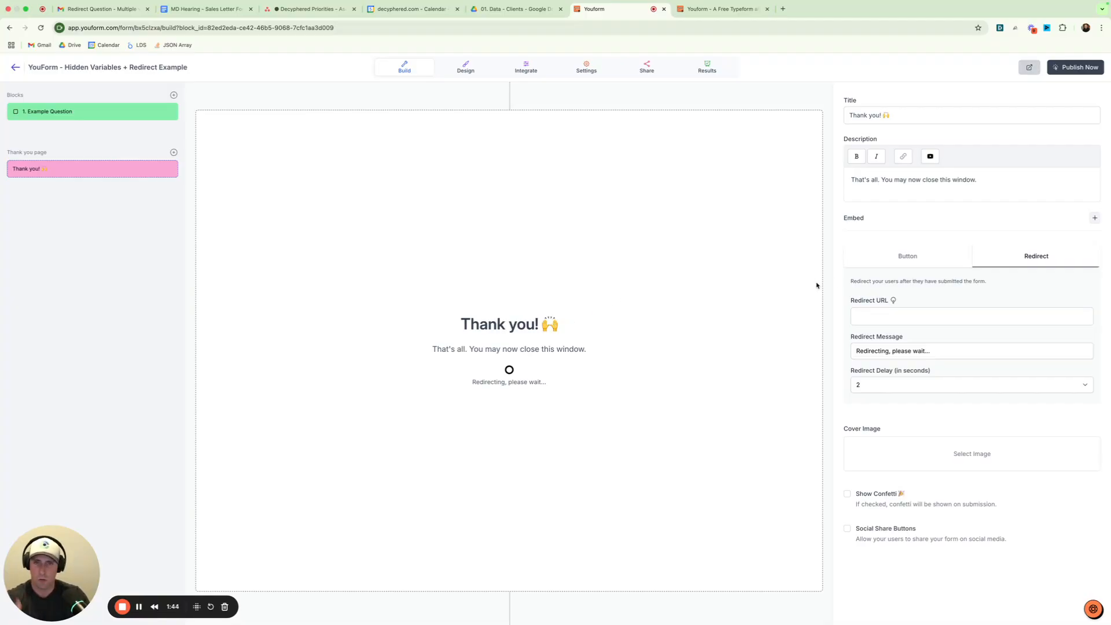
left_click(907, 257)
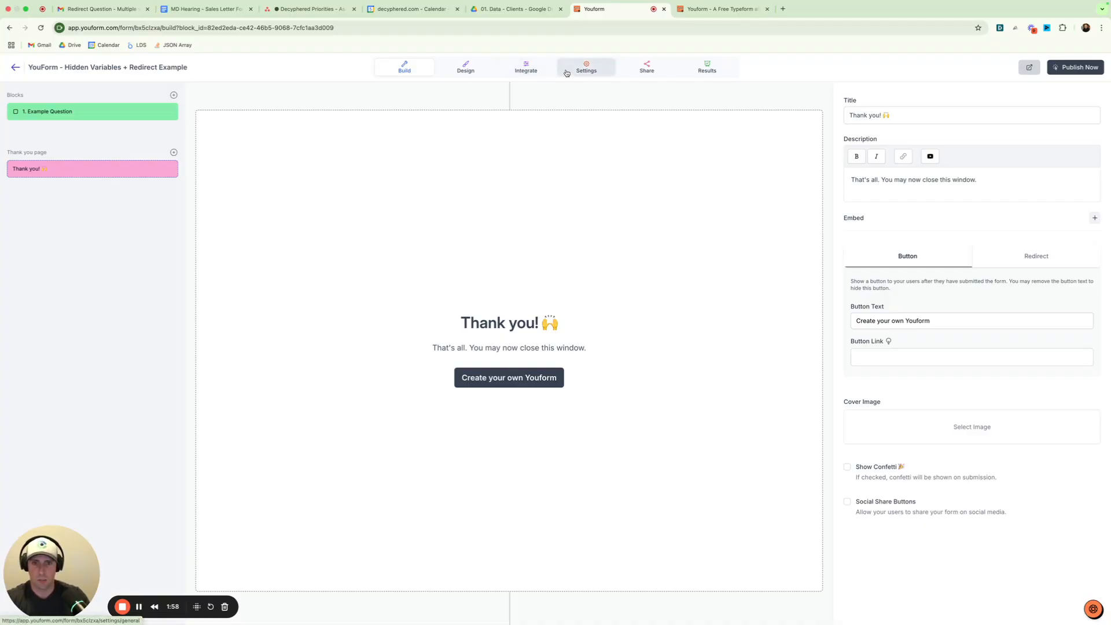
In the form's Hidden Fields settings, add utm_medium, utm_source, utm_campaign, utm_content and utm_term.
left_click(566, 73)
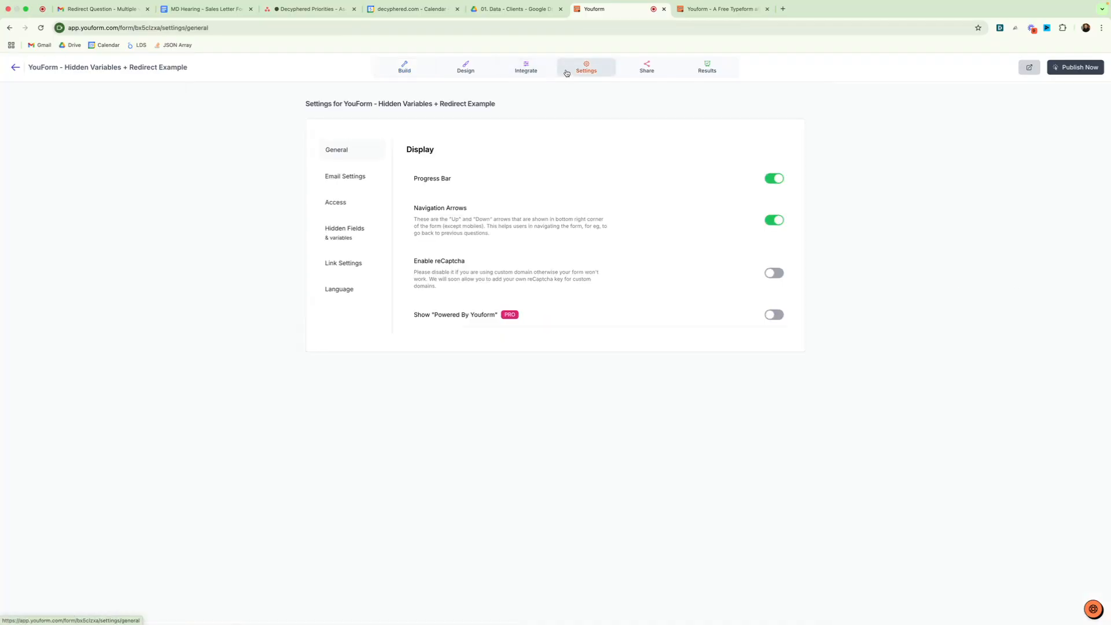
left_click(350, 233)
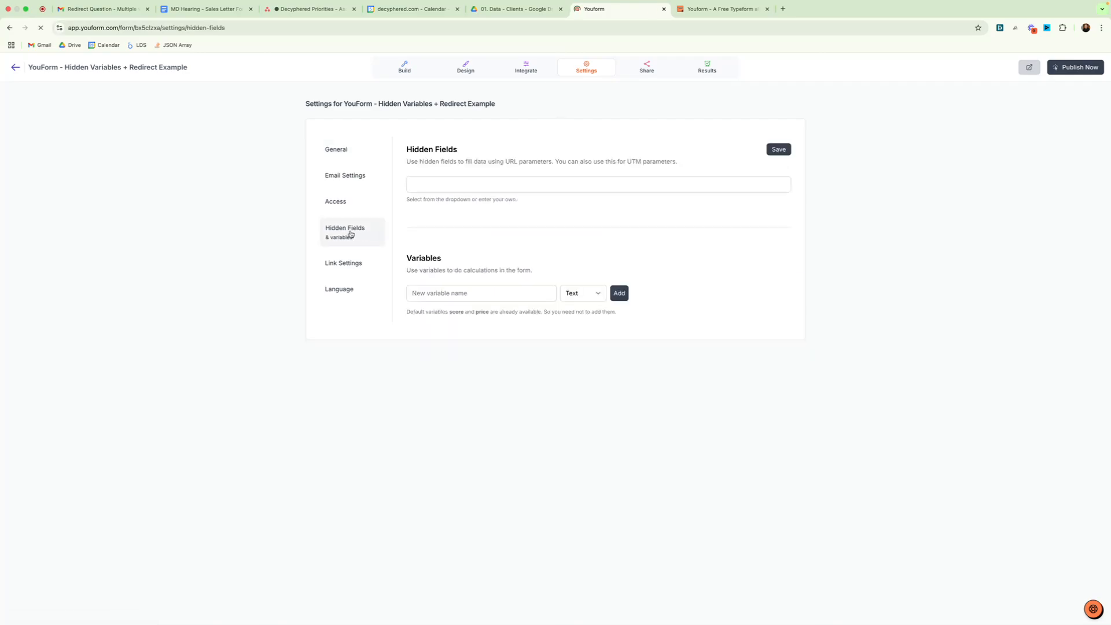
left_click(561, 184)
left_click(560, 184)
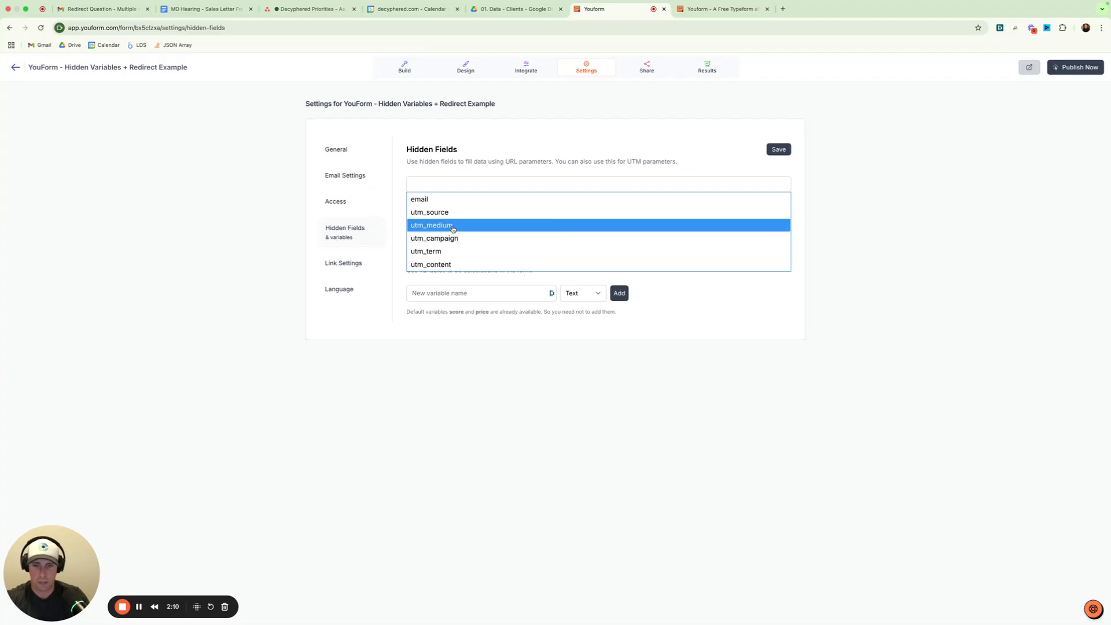
left_click(454, 226)
left_click(477, 182)
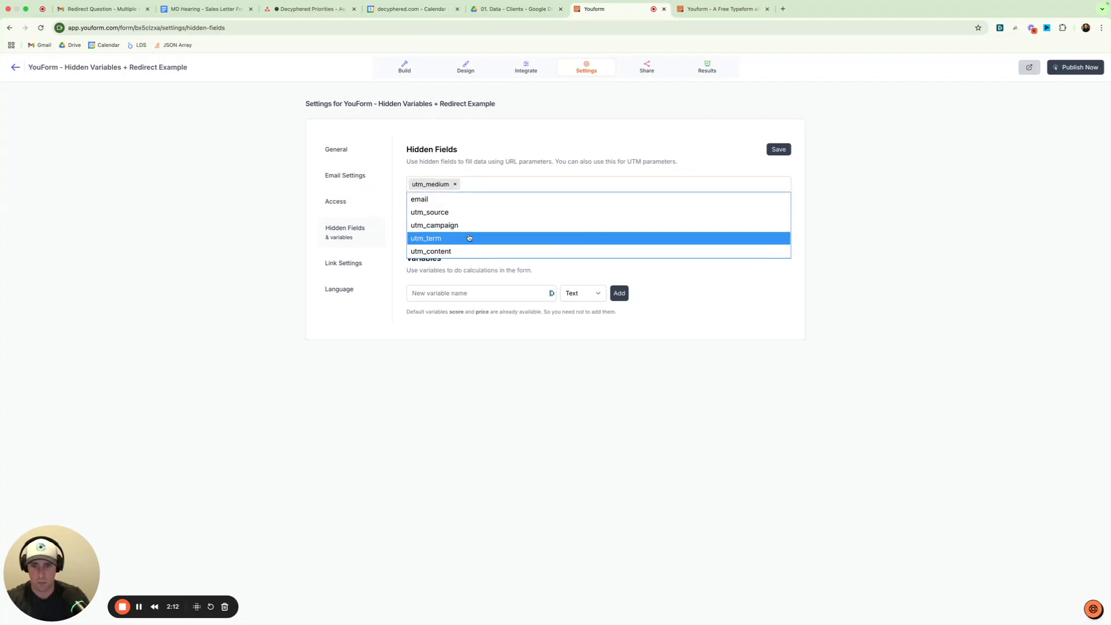
left_click(466, 212)
left_click(521, 188)
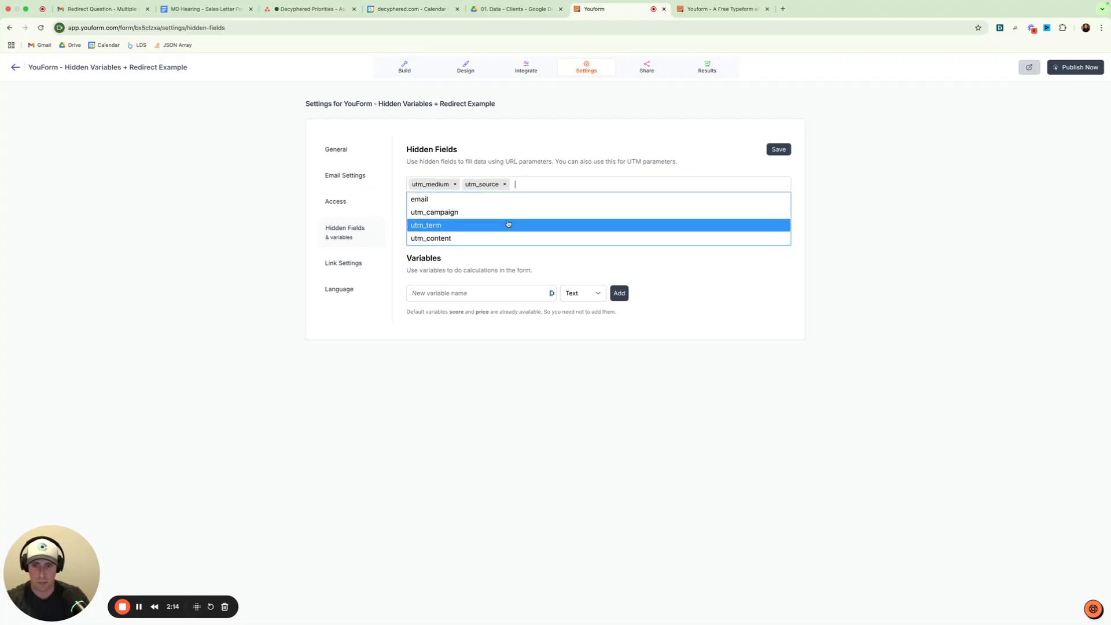
left_click(507, 226)
left_click(571, 185)
left_click(542, 224)
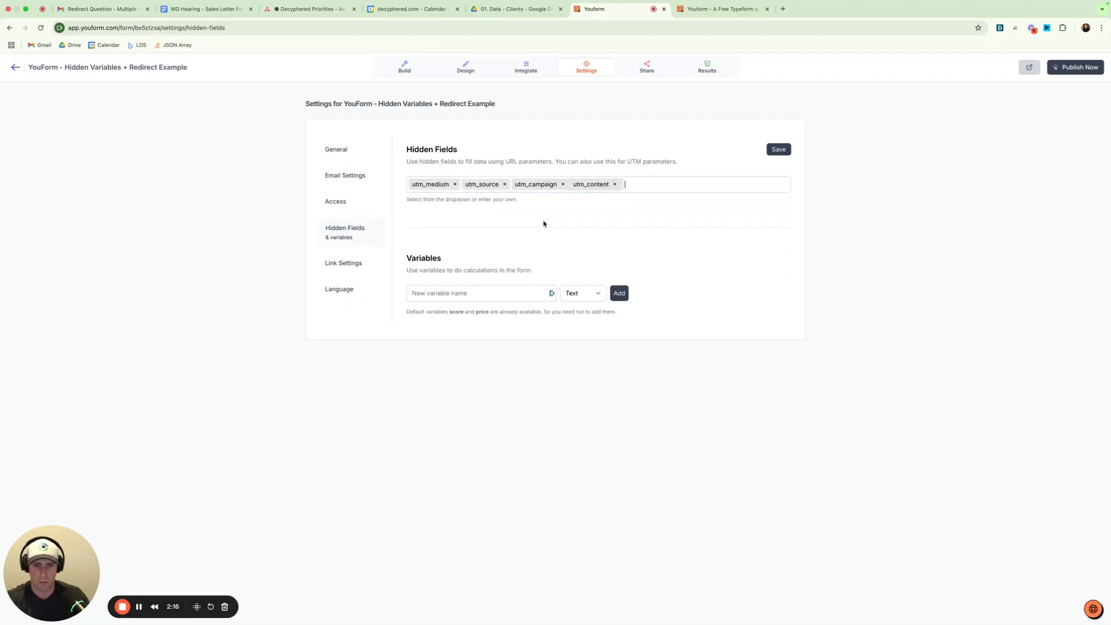
left_click(627, 184)
left_click(589, 212)
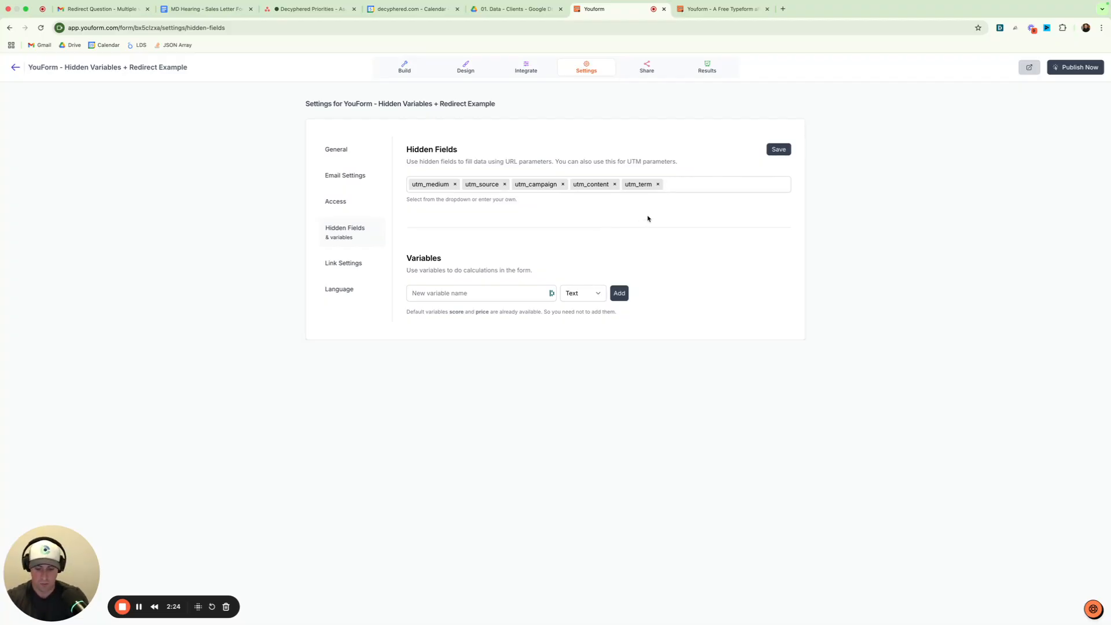
Add the custom hidden fields fbclid, gclid, wbraid and qclid.
type("fb")
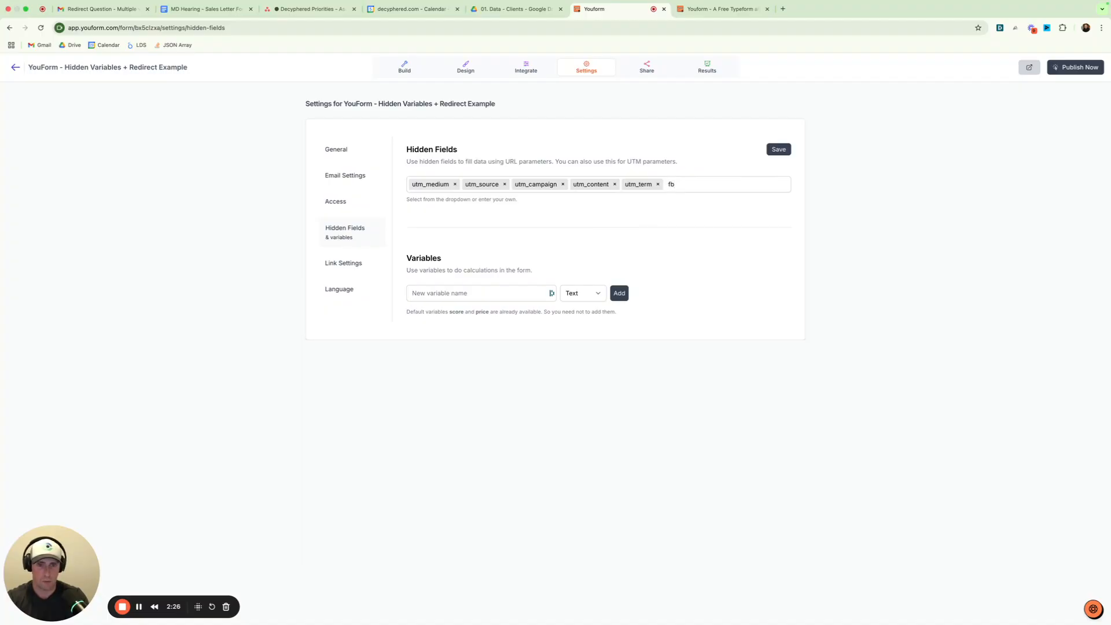
type("clid")
key("Return")
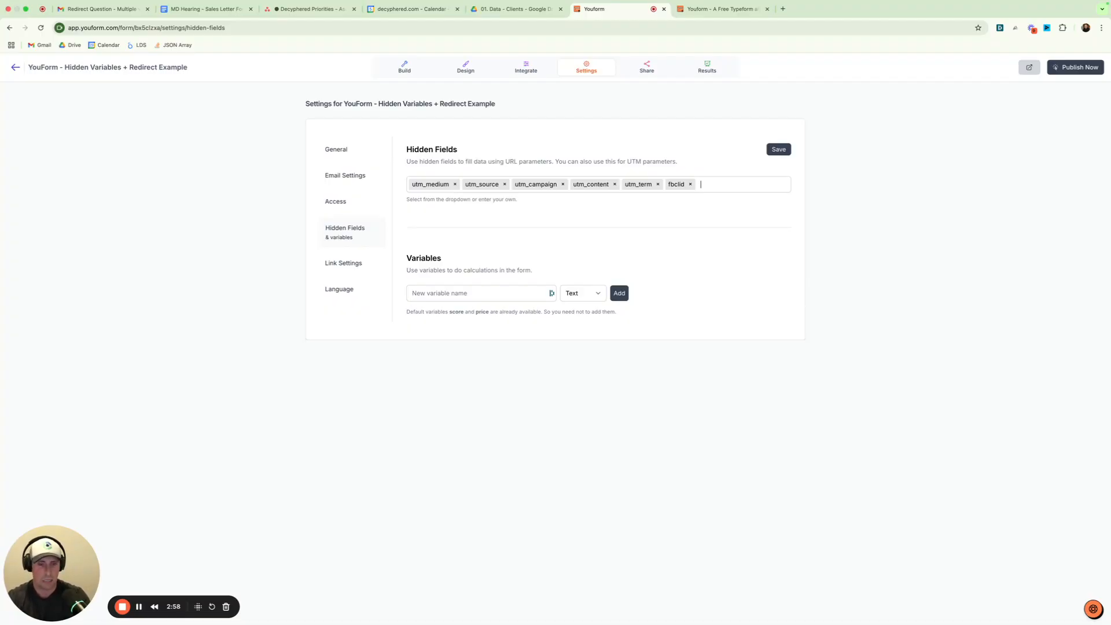
type("clid")
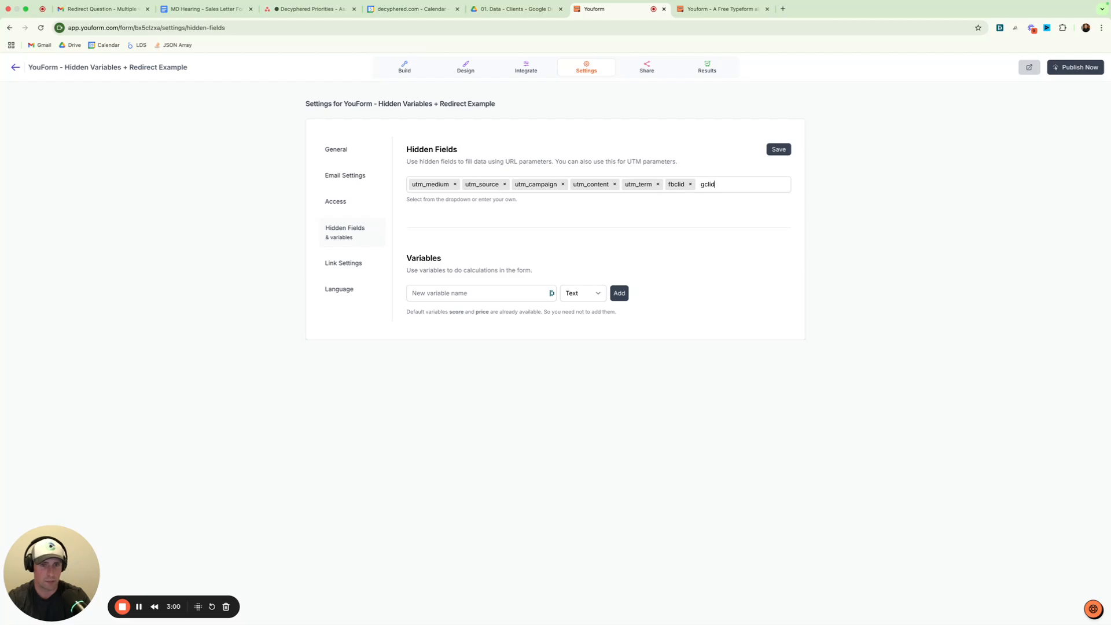
key("Return")
type("wbraid")
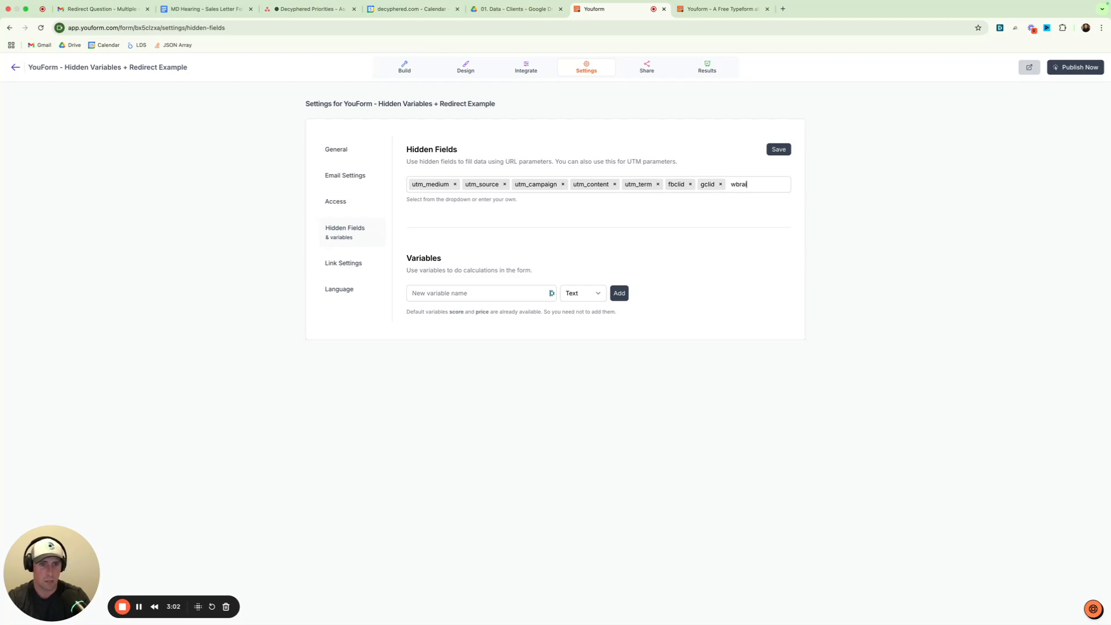
key("Return")
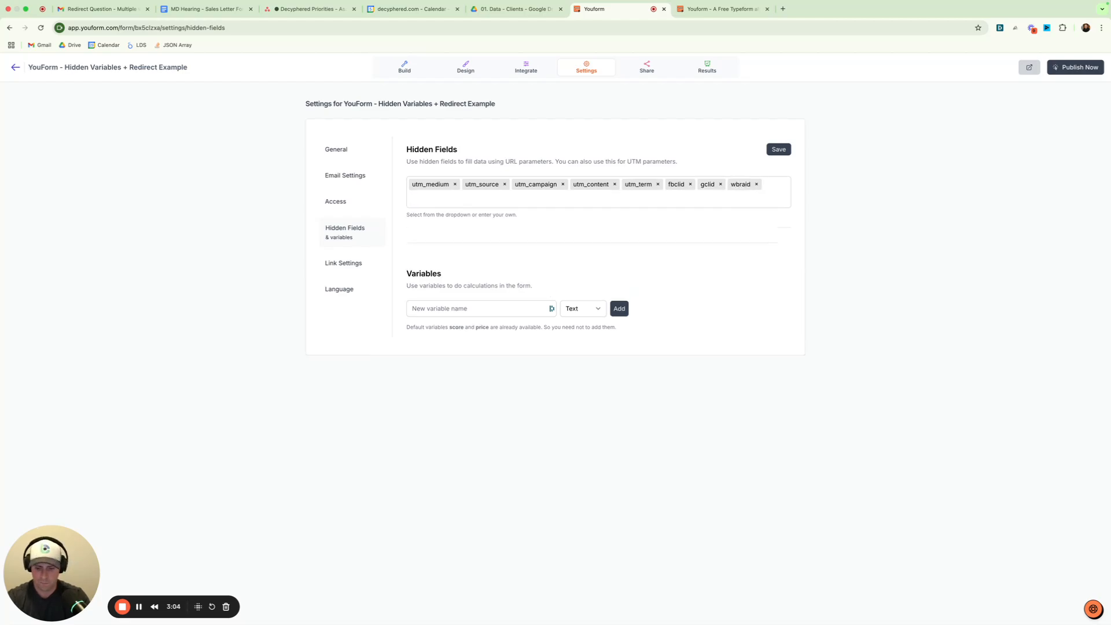
type("g")
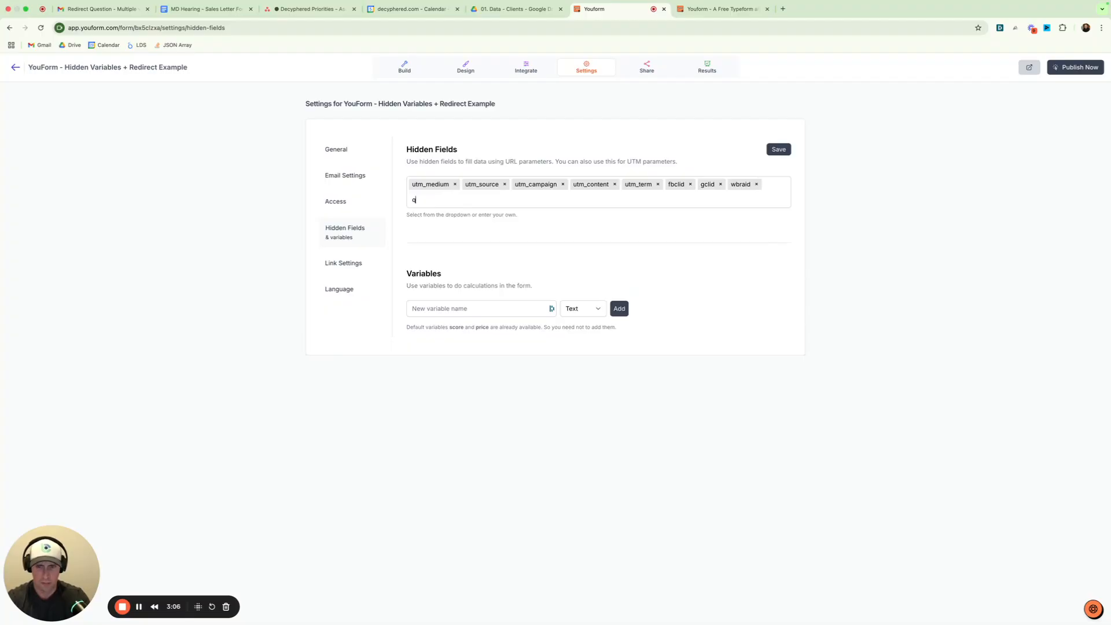
type("clid")
key("Return")
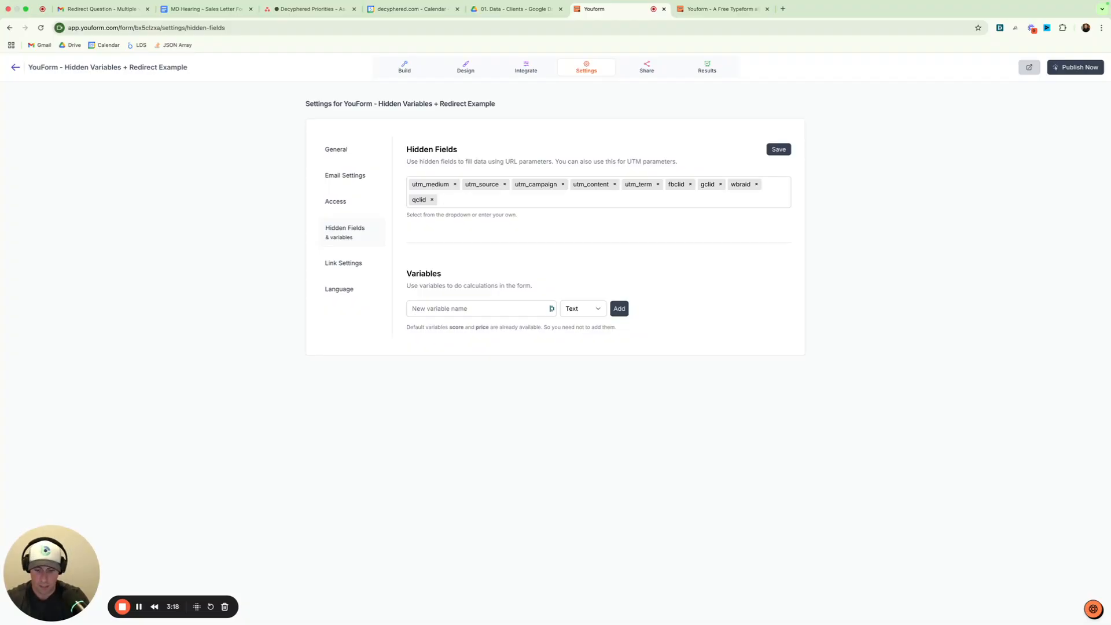
Try out a custom hidden field named my_decyphered and remove it from the list.
type("my_dey")
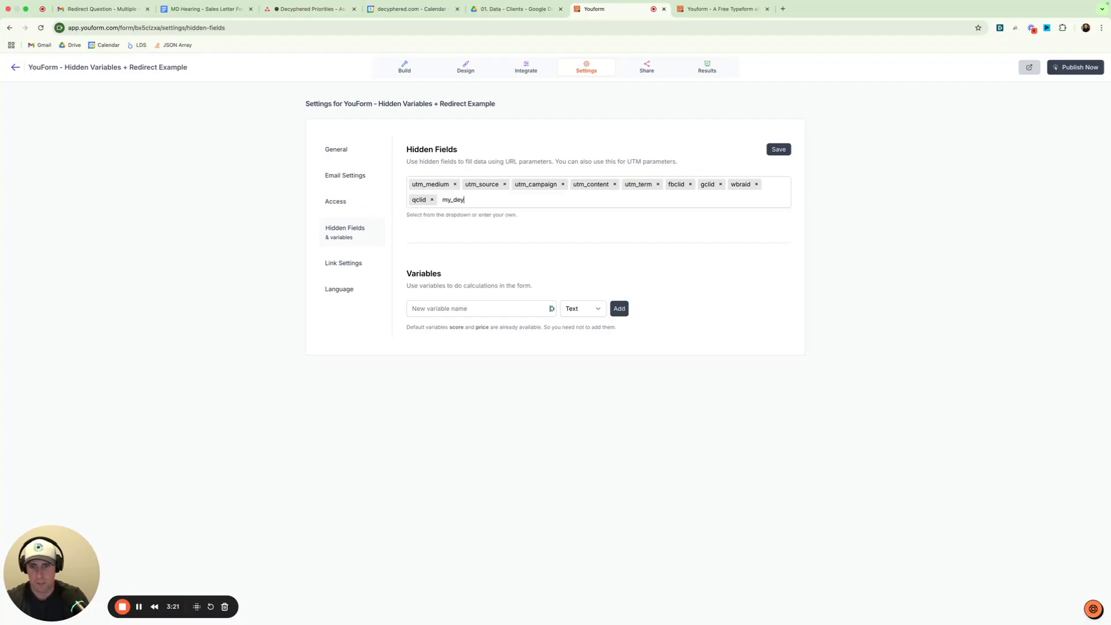
key("BackSpace")
type("cyphered")
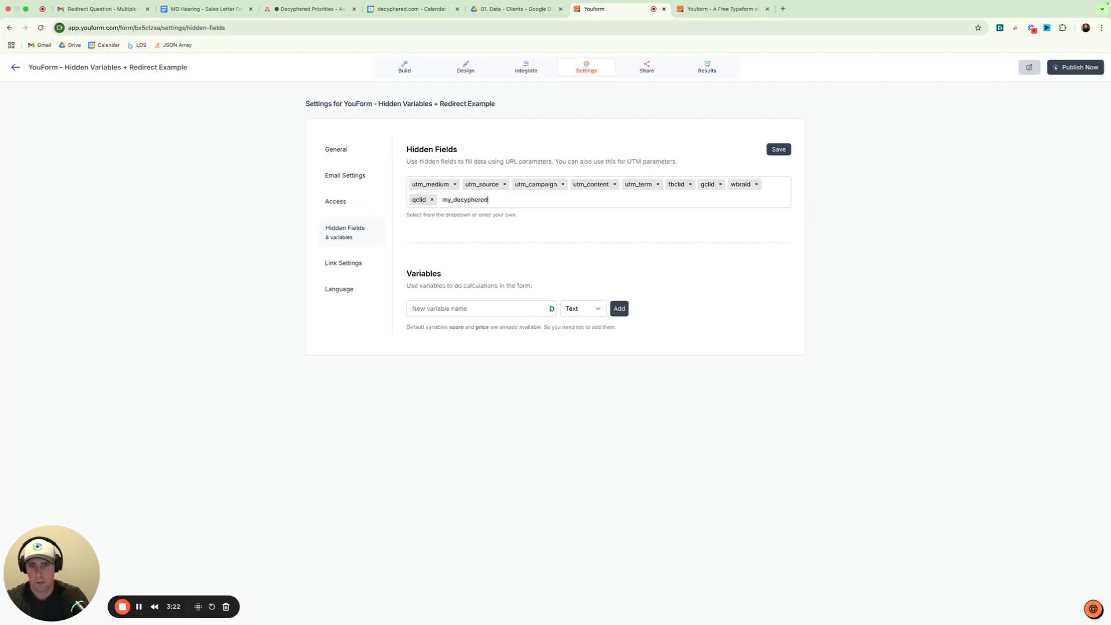
key("Return")
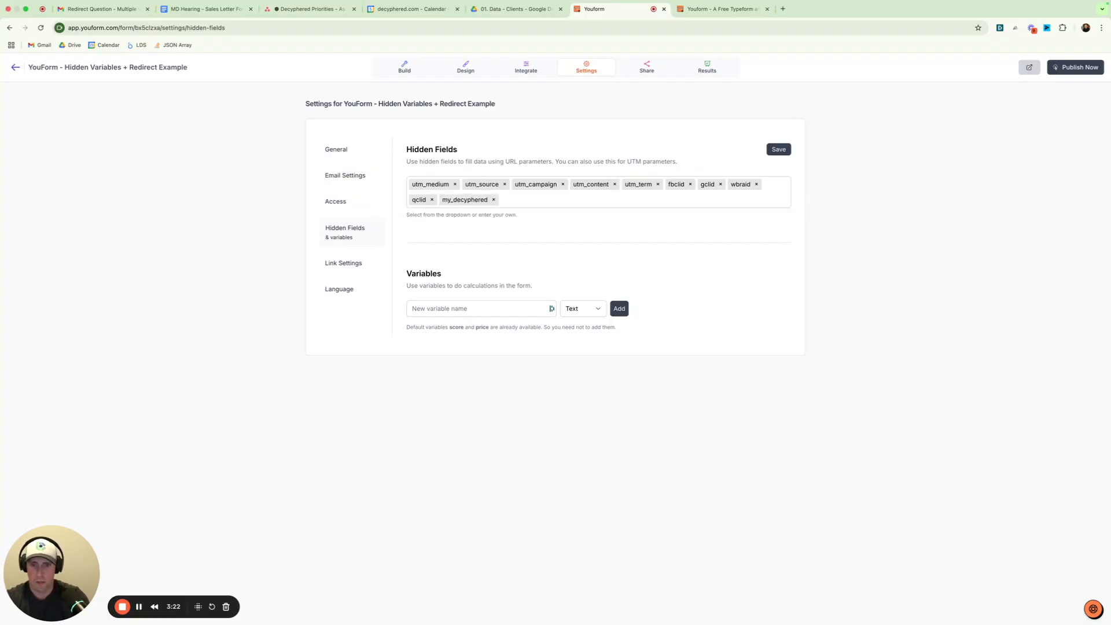
left_click(494, 200)
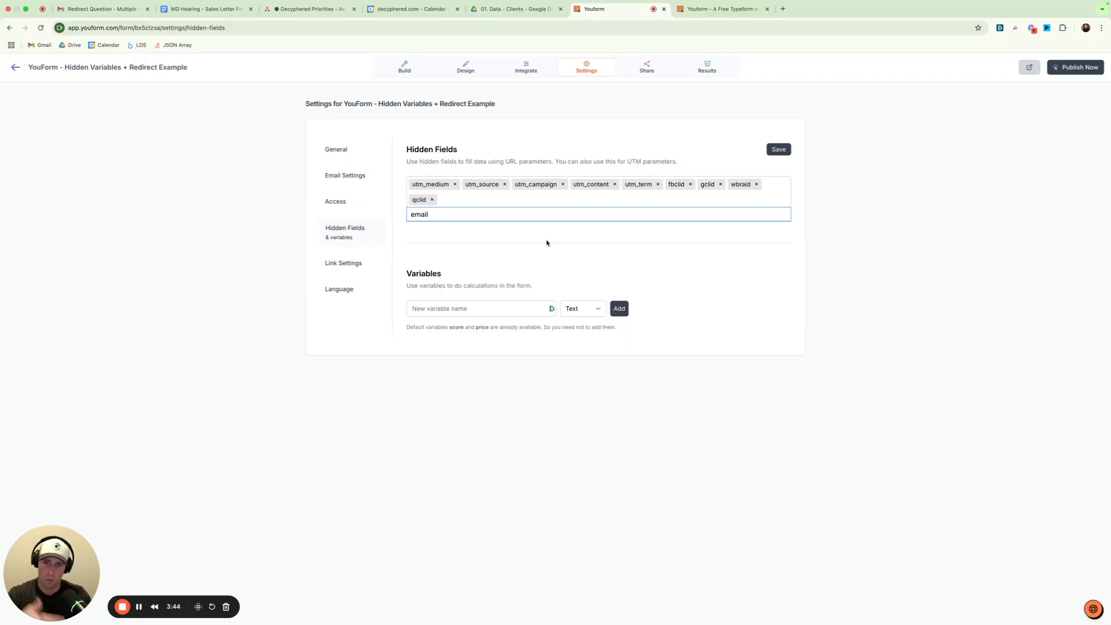
Save the hidden fields and review the full example URL with its parameters.
left_click(780, 150)
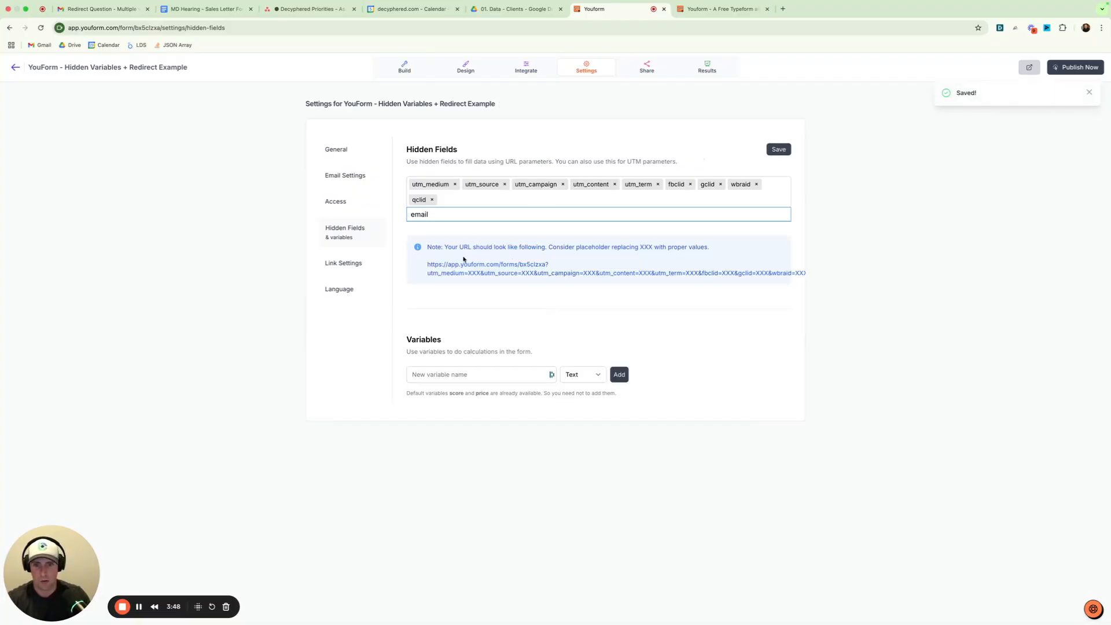
scroll(610, 266, "right", 3)
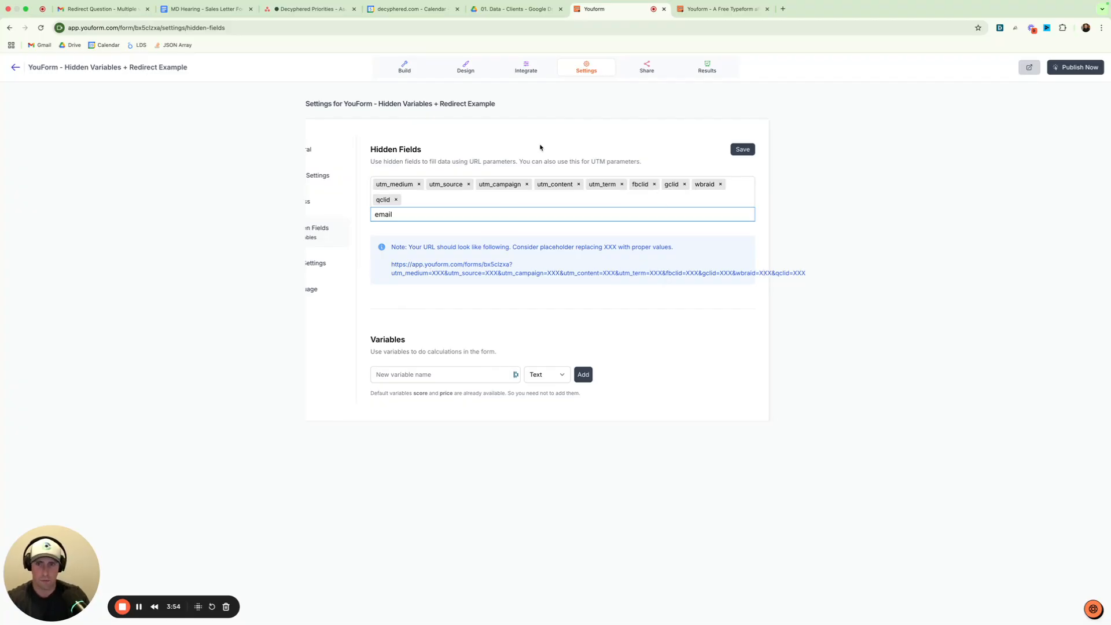
Return to the form builder and change the thank-you page's title to "Button".
left_click(399, 69)
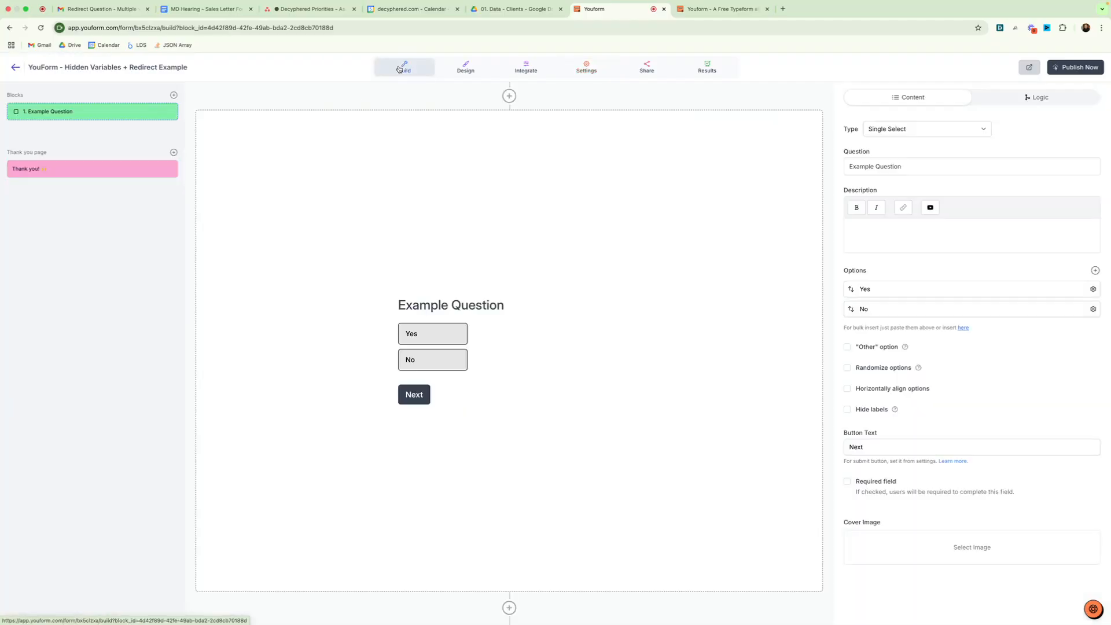
left_click(117, 169)
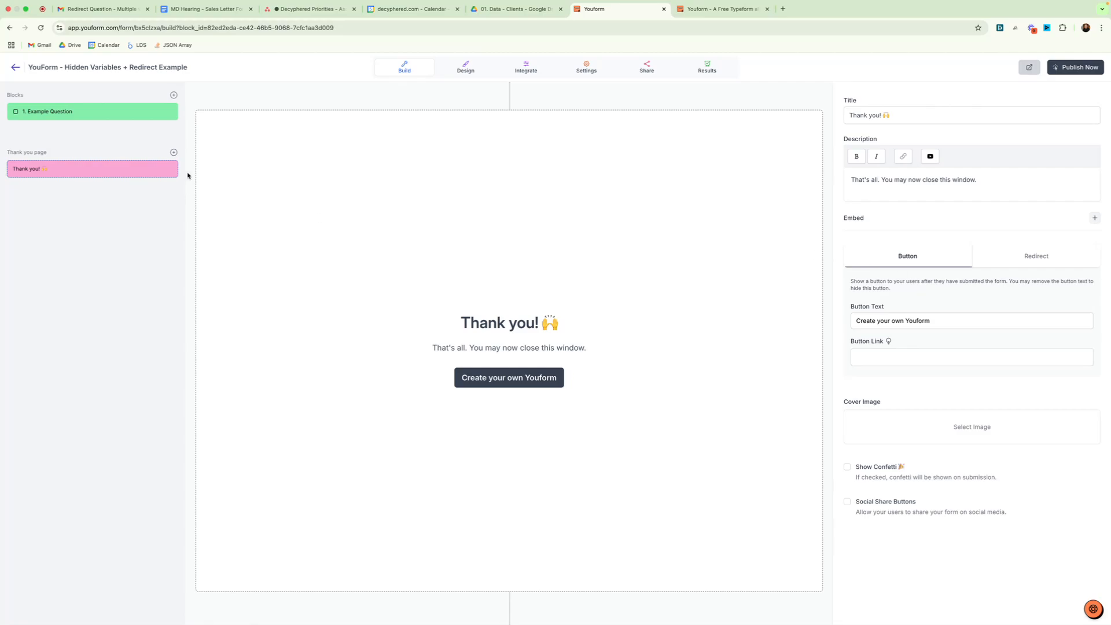
left_click(168, 169)
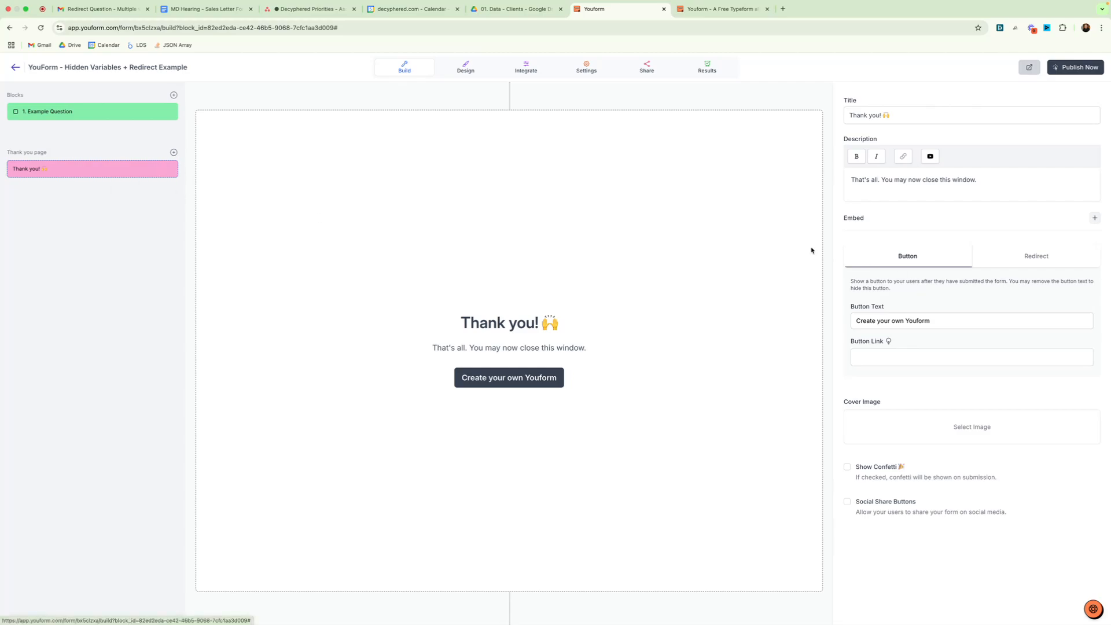
triple_click(881, 115)
type("Button")
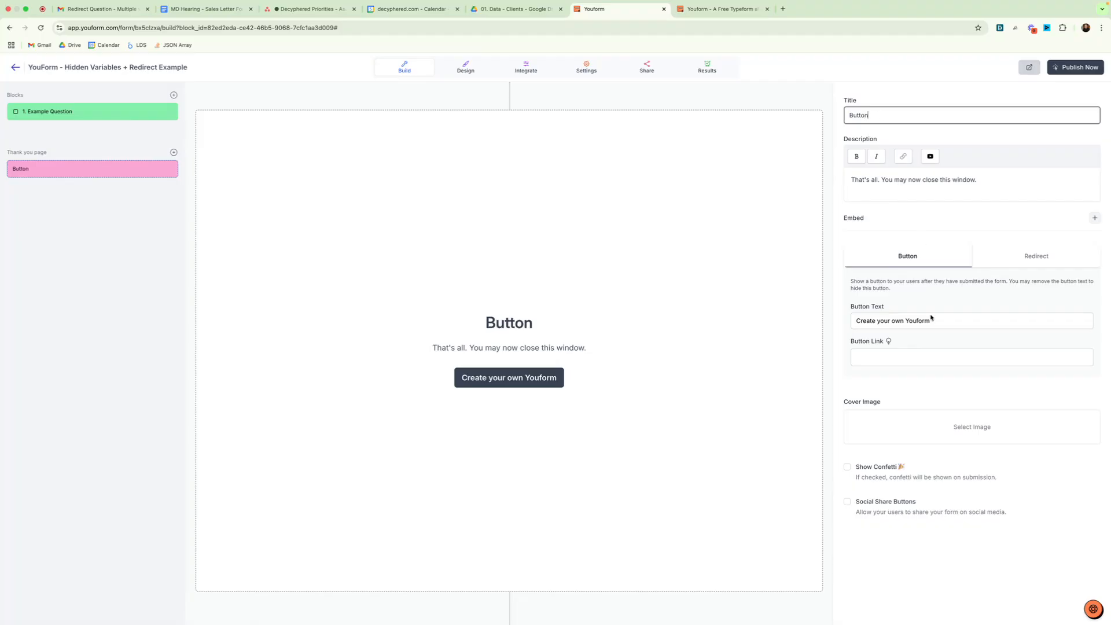
left_click(919, 354)
left_click(700, 16)
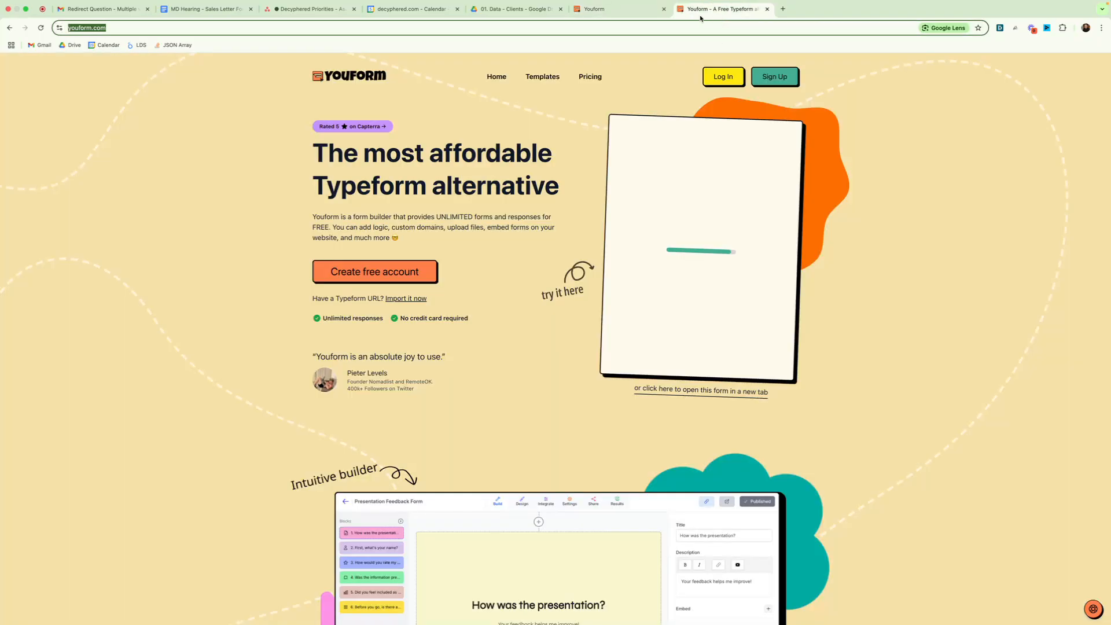
left_click(615, 9)
type("https://youform.com/")
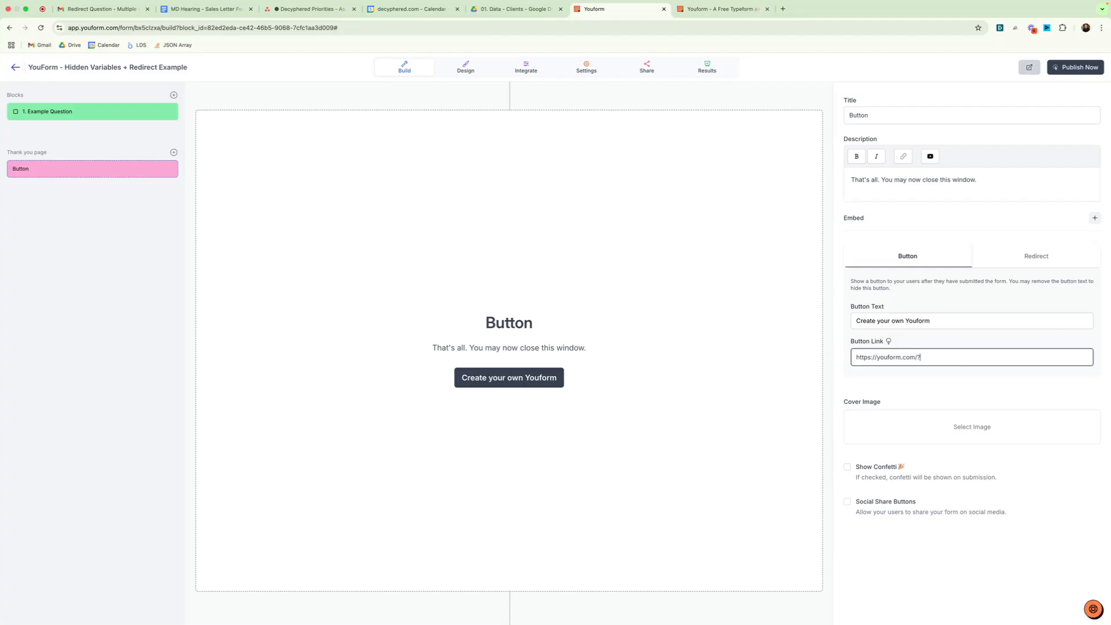
Append ?utm_medium= to the button link and set its value to the utm_medium hidden field variable.
type("?utm_medi")
type("um=@")
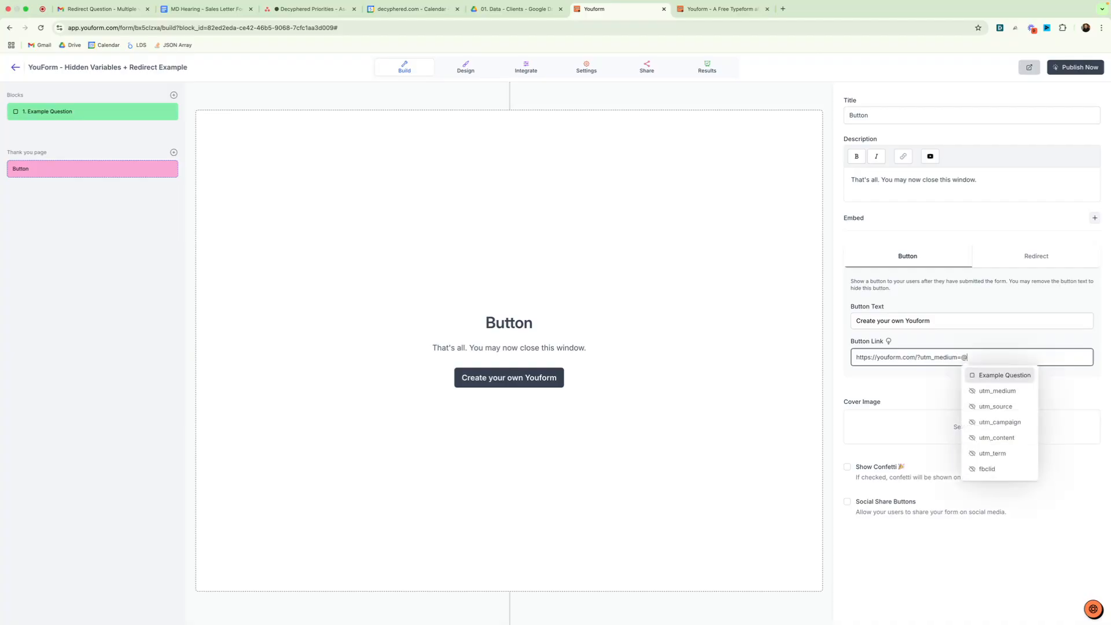
scroll(989, 402, "down", 3)
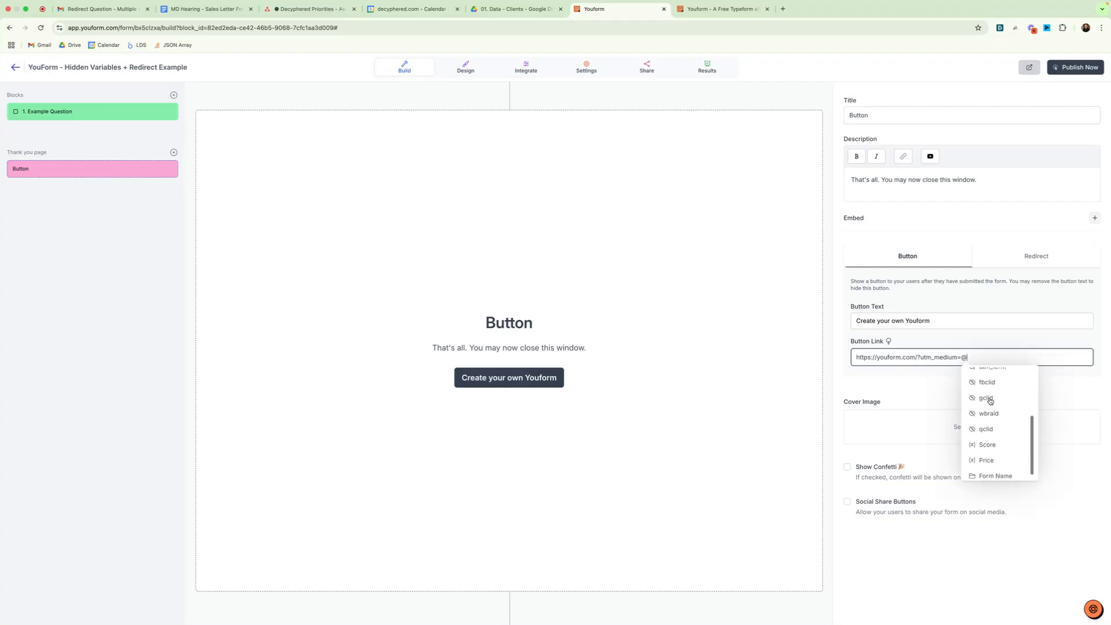
scroll(983, 399, "up", 3)
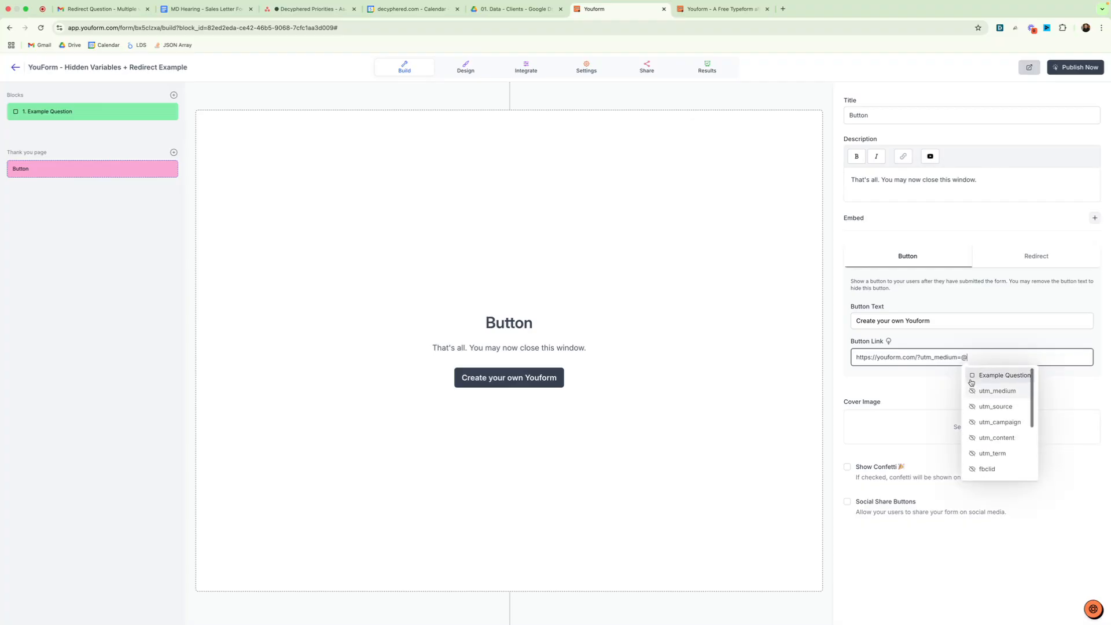
scroll(974, 396, "down", 1)
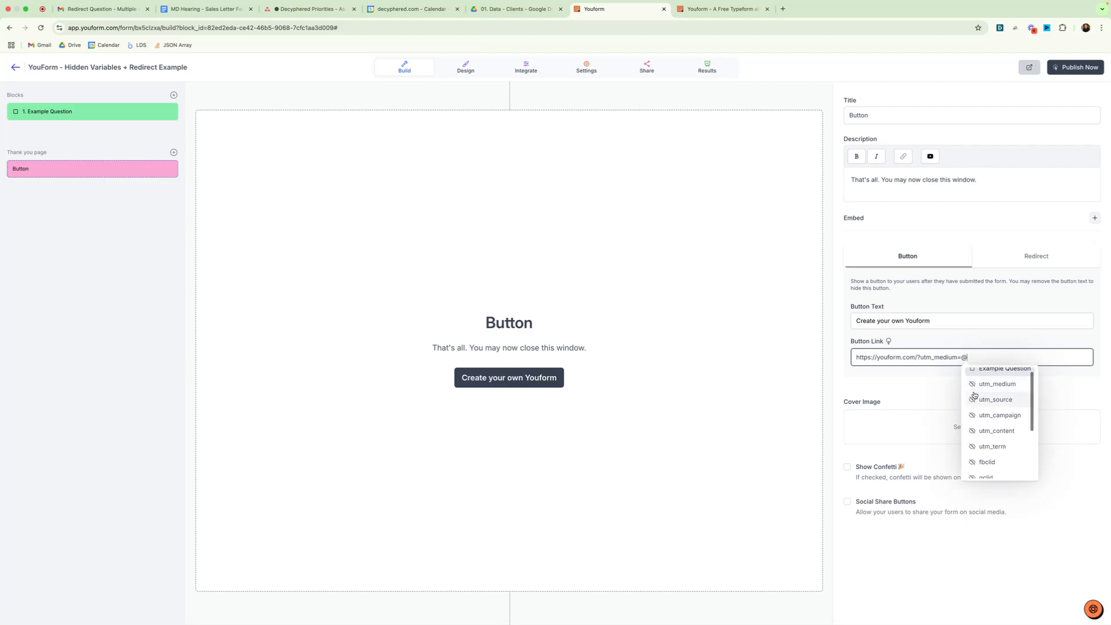
scroll(973, 396, "down", 5)
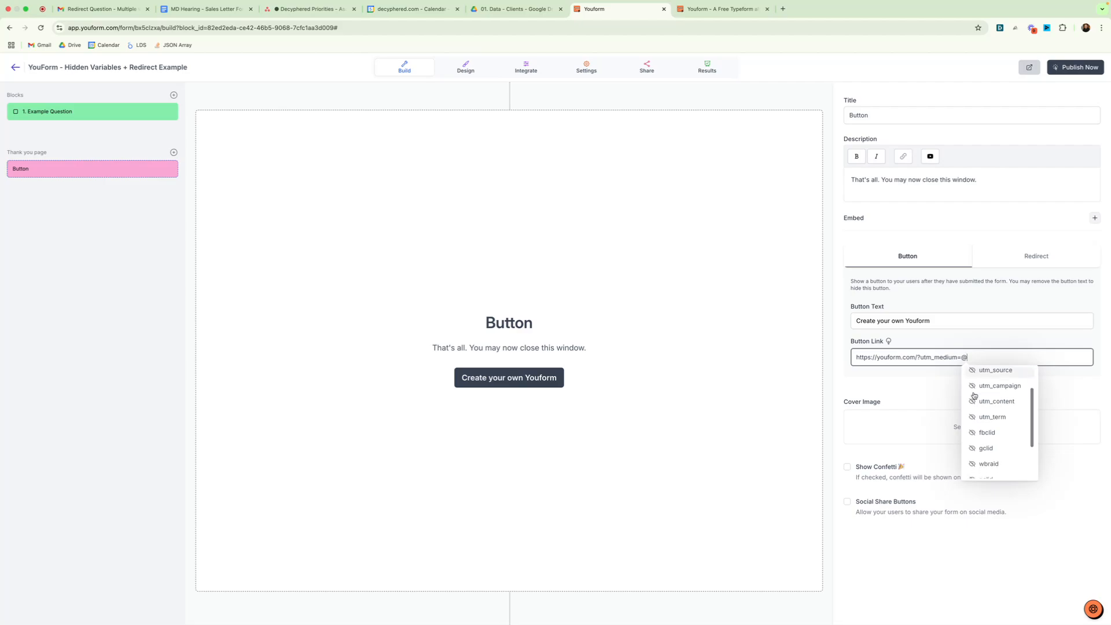
scroll(975, 397, "up", 5)
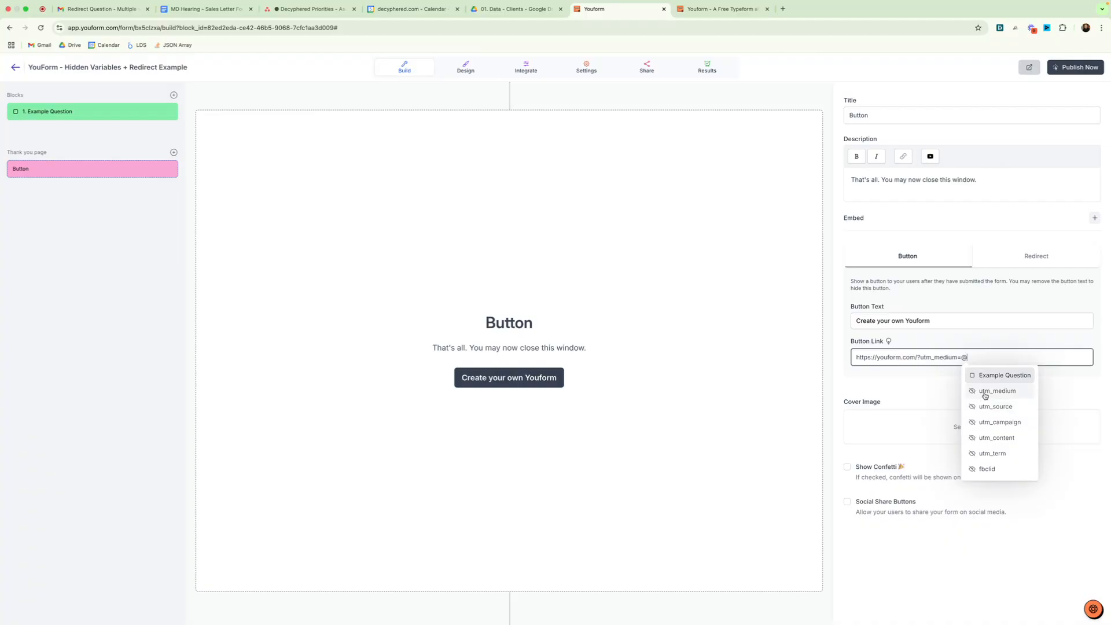
left_click(985, 395)
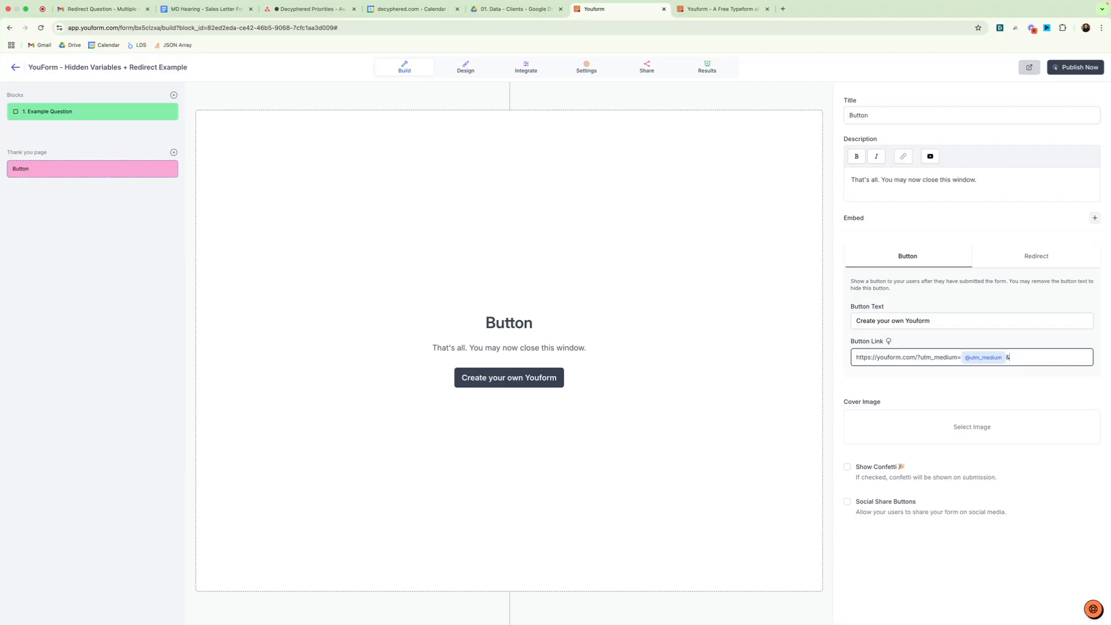
Extend the button link with utm_source and utm_campaign parameters, each filled by its matching hidden field variable.
type("utm_source=@ut")
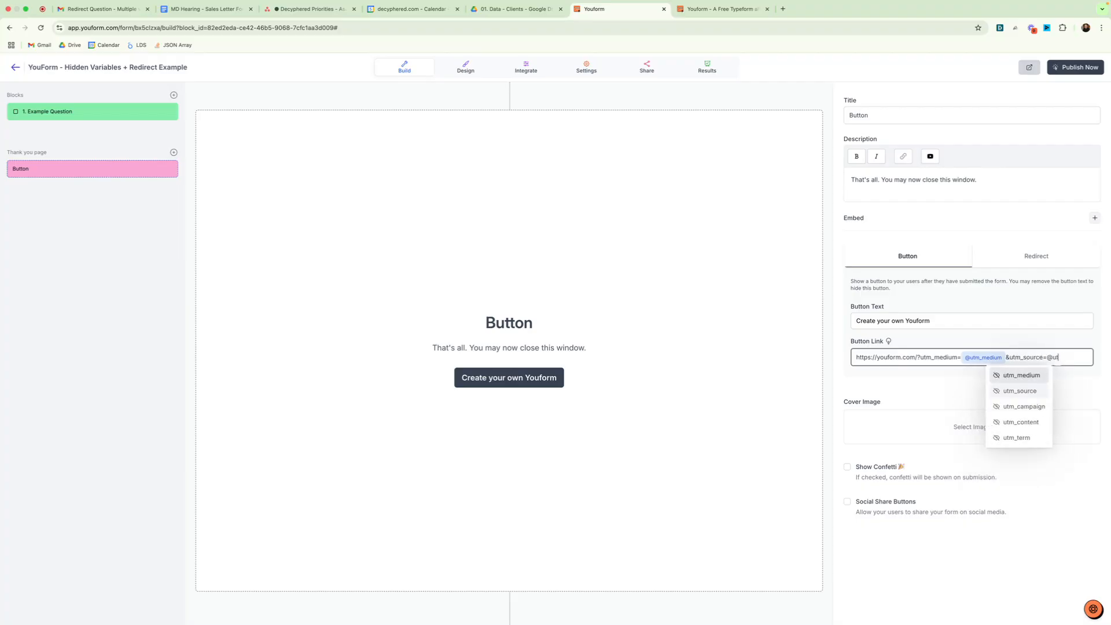
type("m")
key("Down")
key("Return")
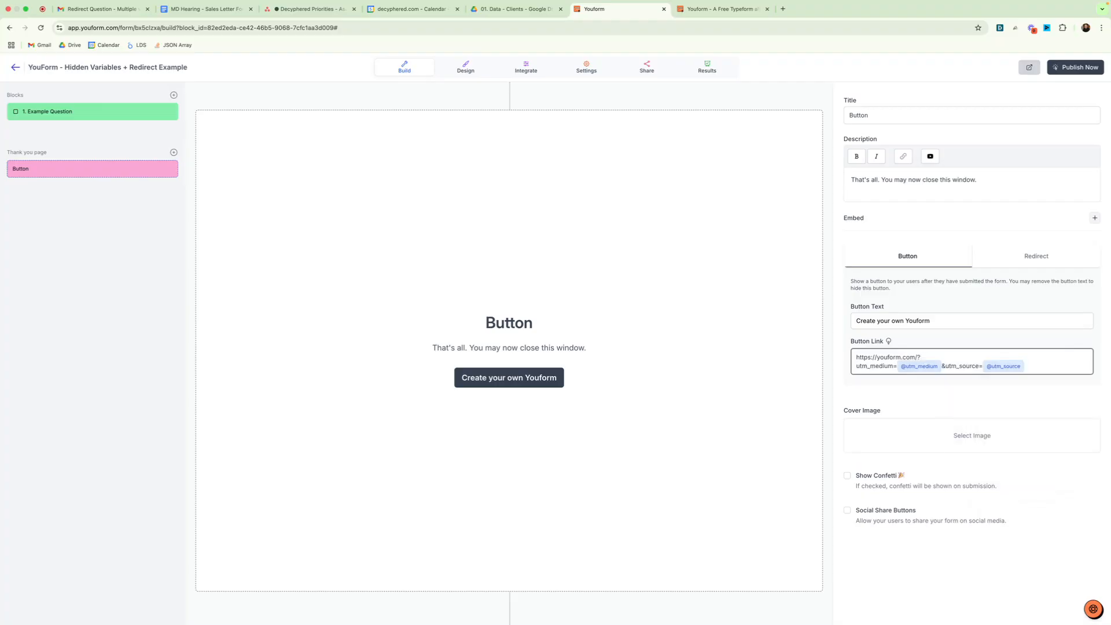
type("&utm_campaing")
type("=@ut")
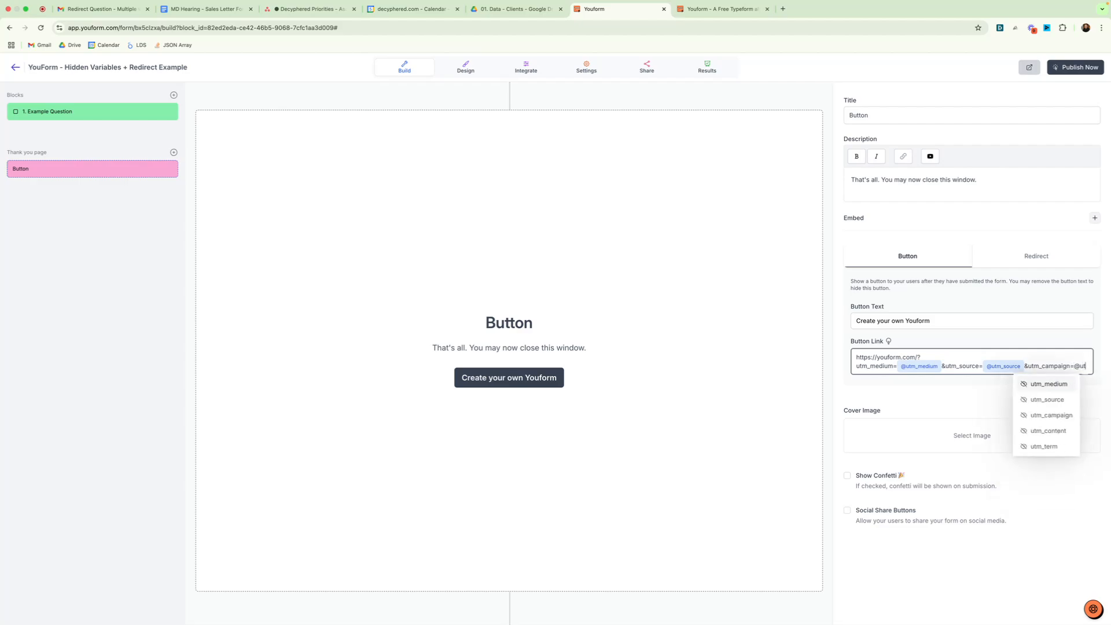
left_click(1029, 417)
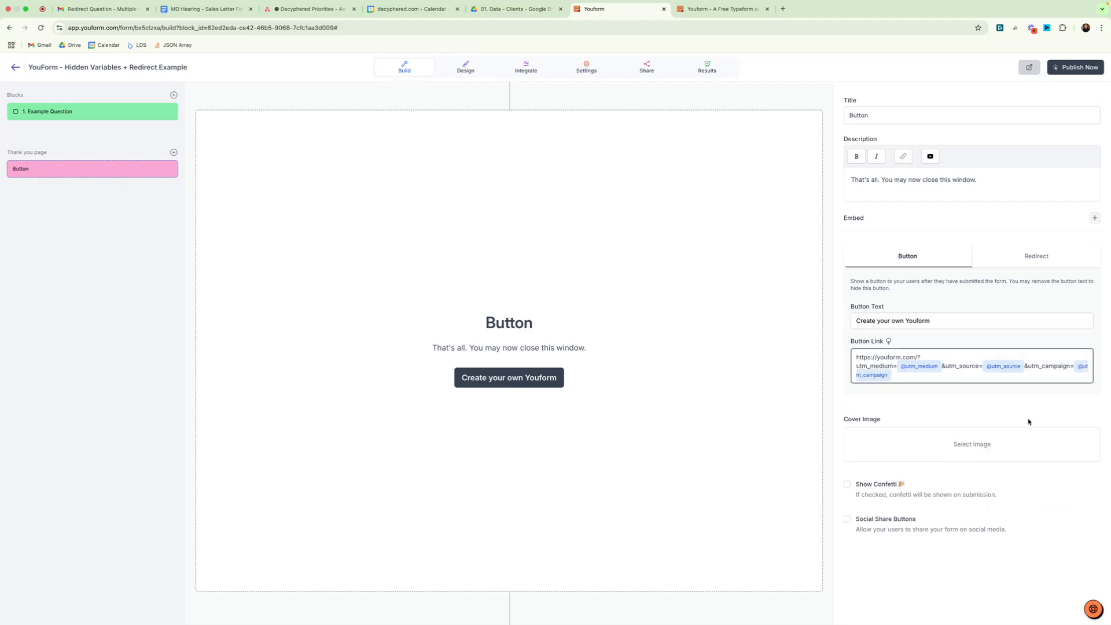
Extend the button link with utm_content, utm_term and fbclid parameters, each filled by its matching hidden field variable.
type("&utm-")
type("onc")
type("ontetn")
type("@utm")
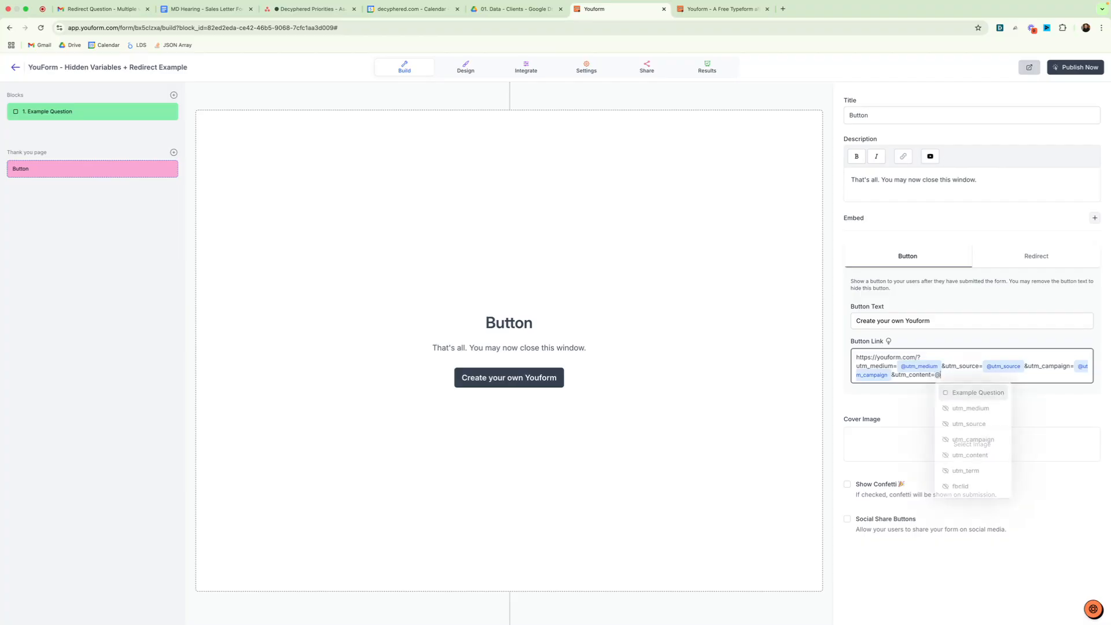
left_click(982, 442)
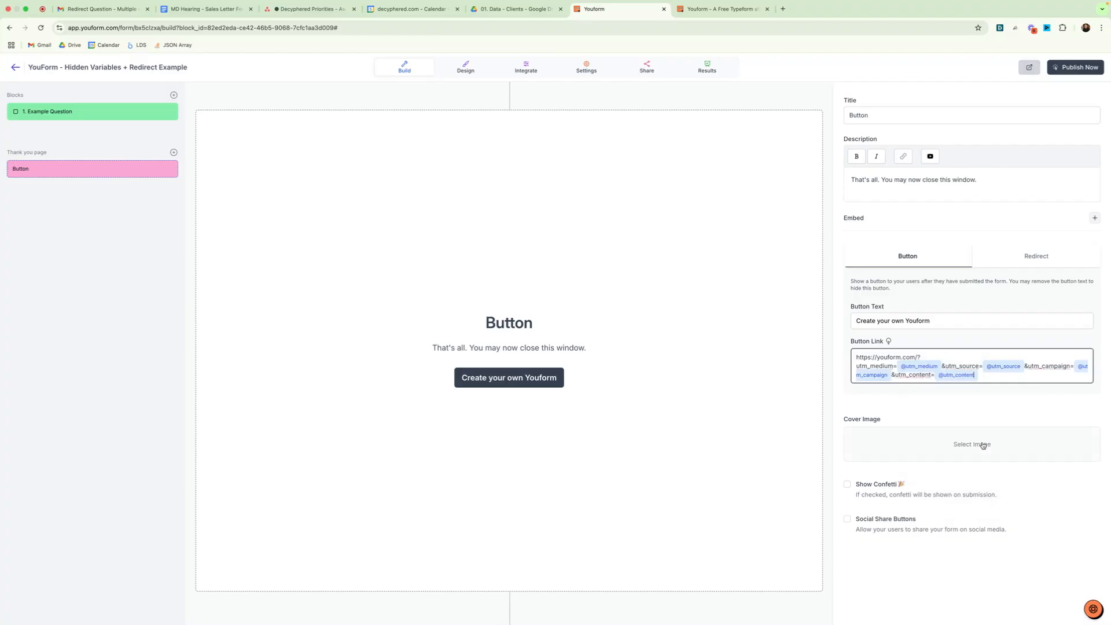
type("&utm_term=@utm")
left_click(1035, 456)
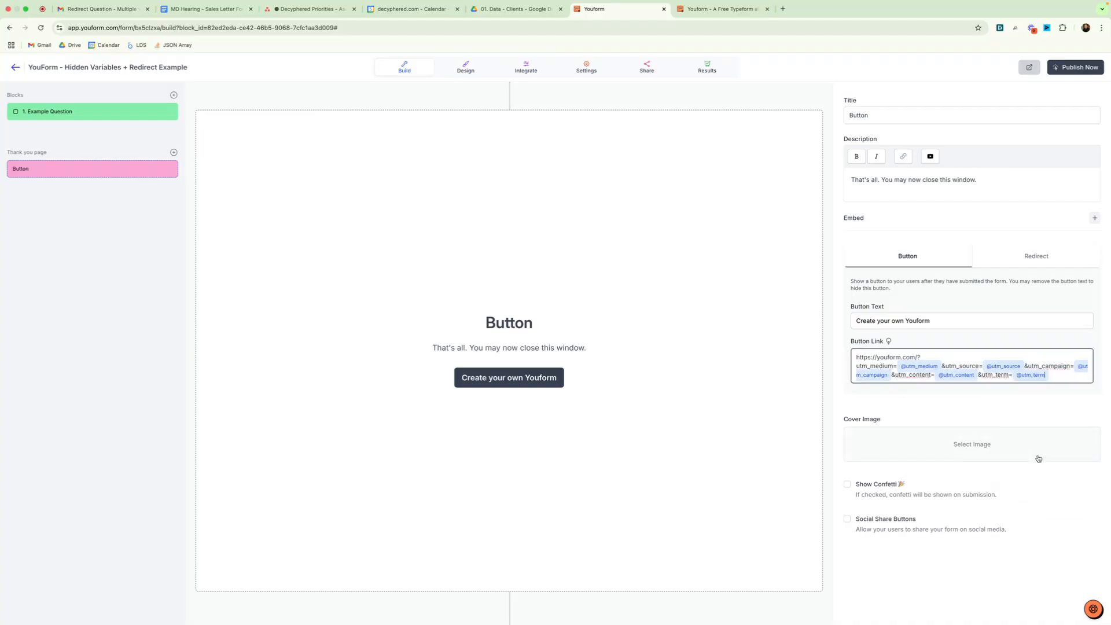
type("&fbclid=@fbc")
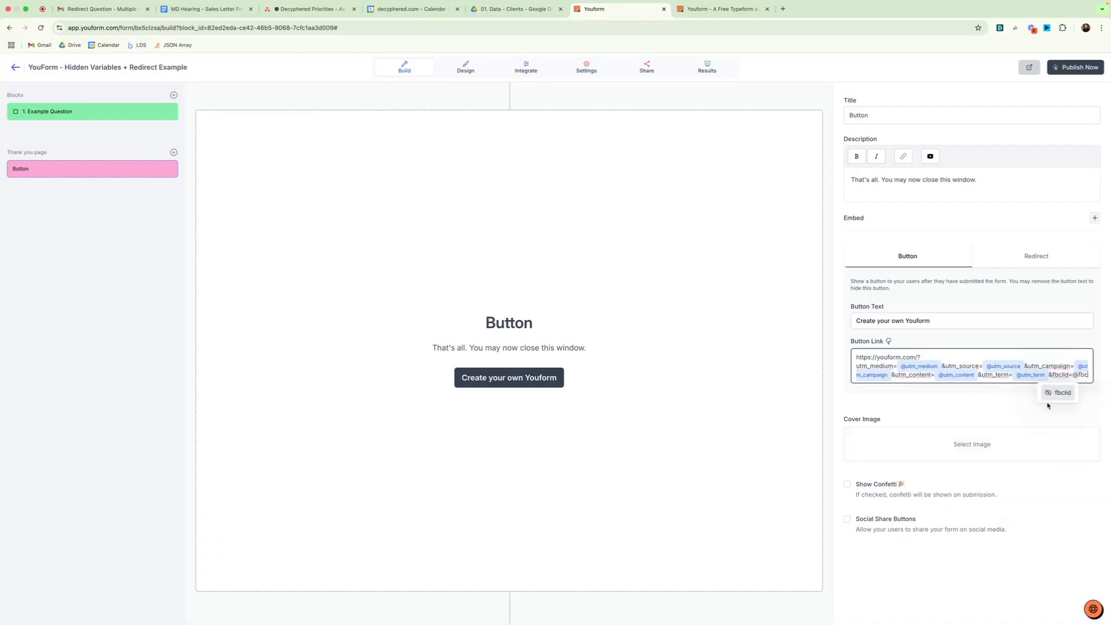
left_click(1048, 394)
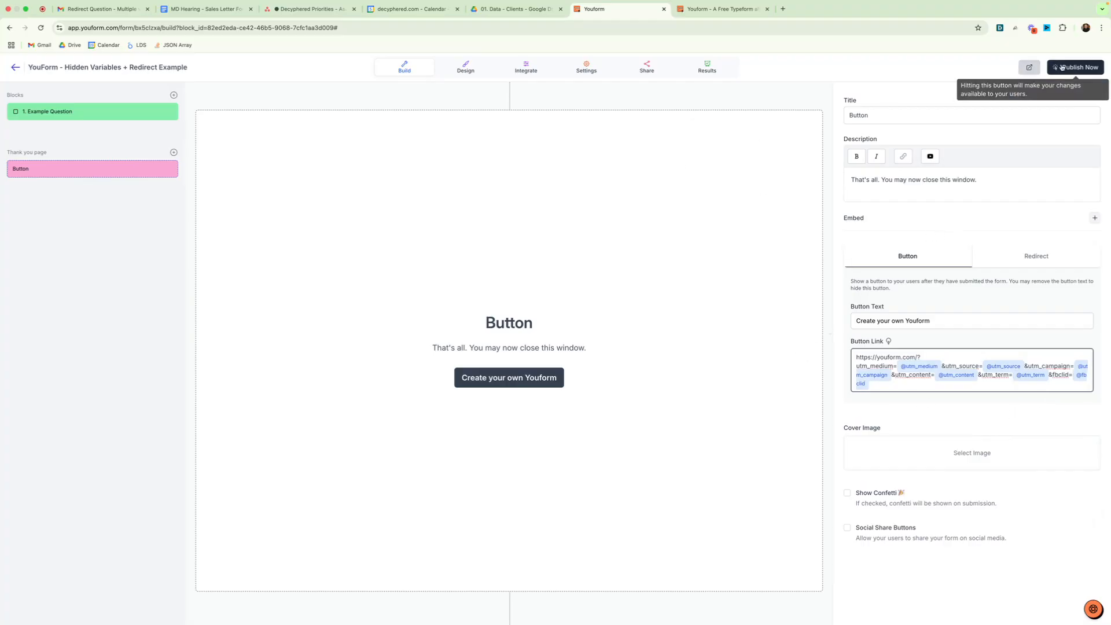
Publish the form, copy its public link and open it in a new browser tab.
left_click(1075, 67)
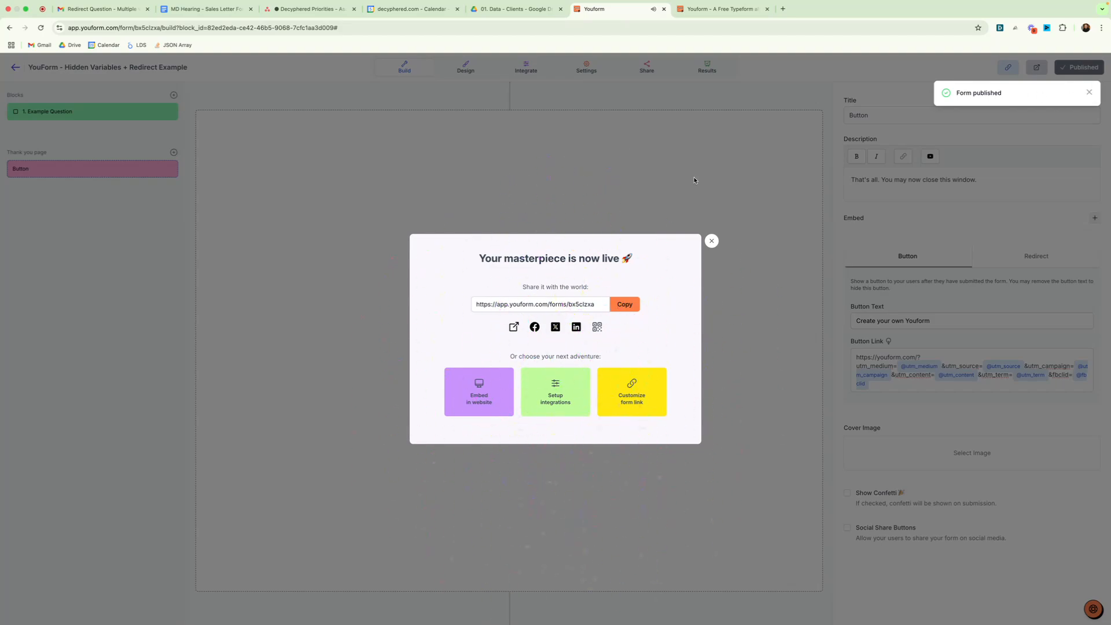
left_click(1087, 91)
left_click(619, 309)
key("super+t")
key("super+v")
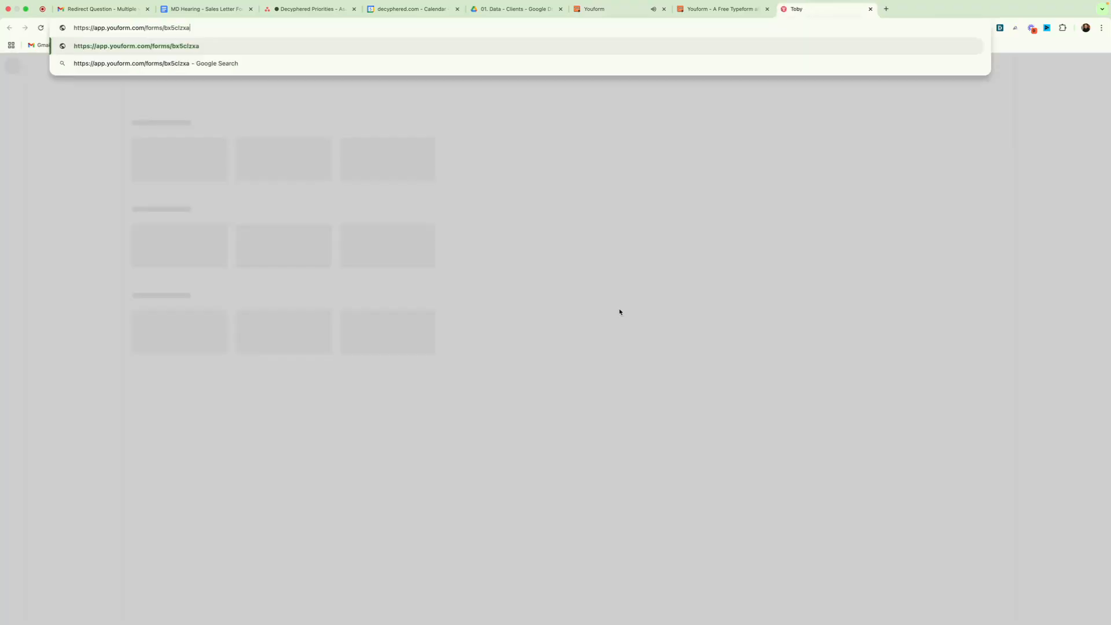
key("Return")
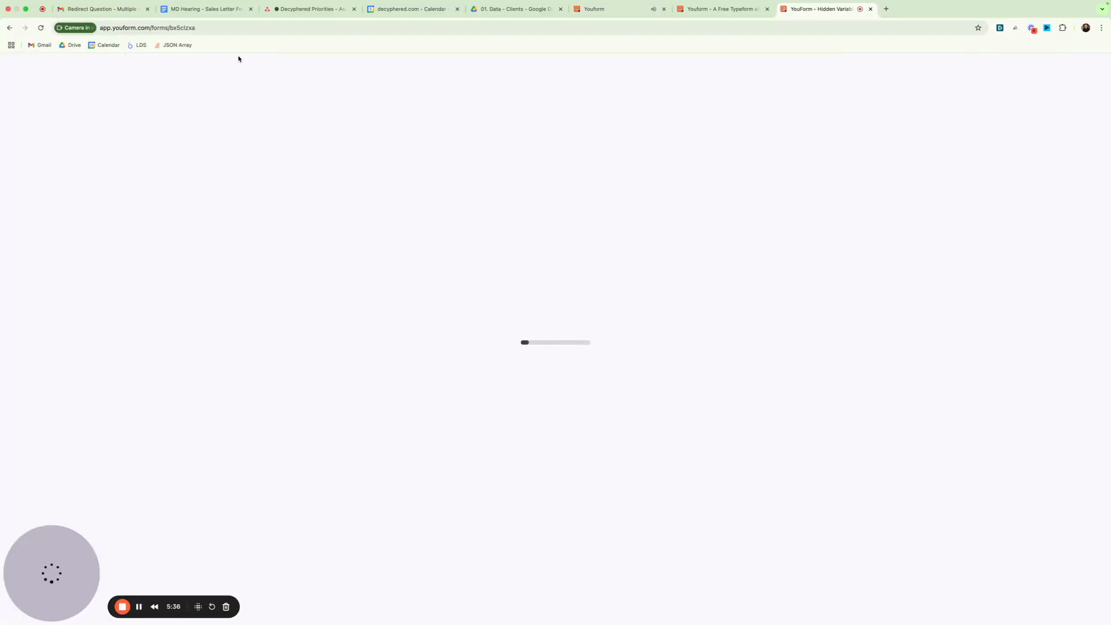
Reload the public form with ?utm_medium=test&fbclid=test added to its address.
left_click(264, 29)
left_click(280, 32)
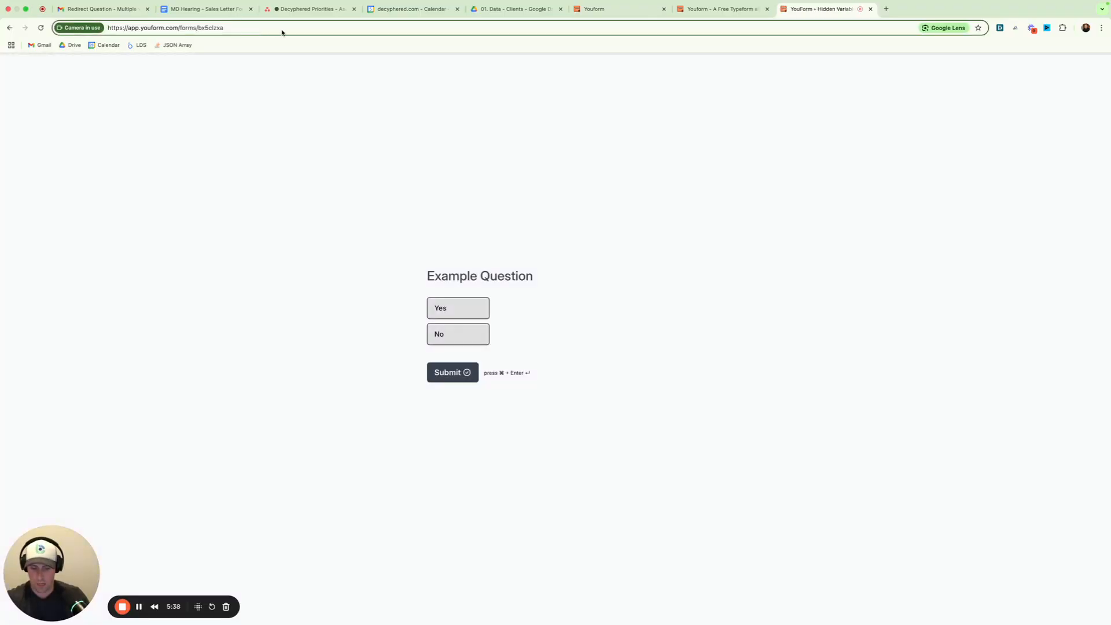
type("?")
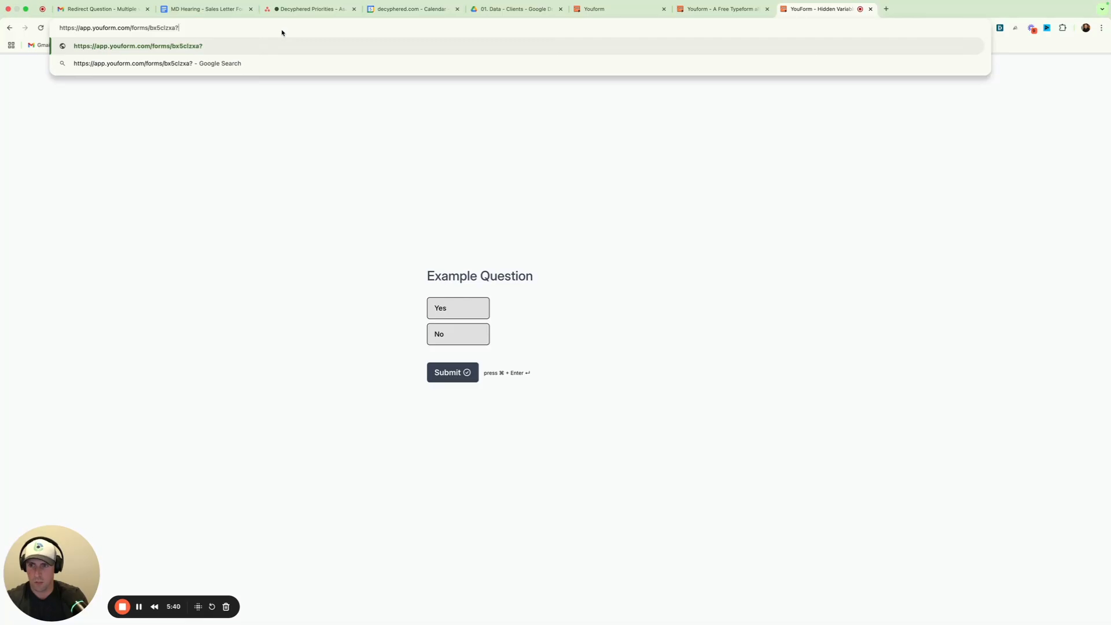
type("utm_medium=t")
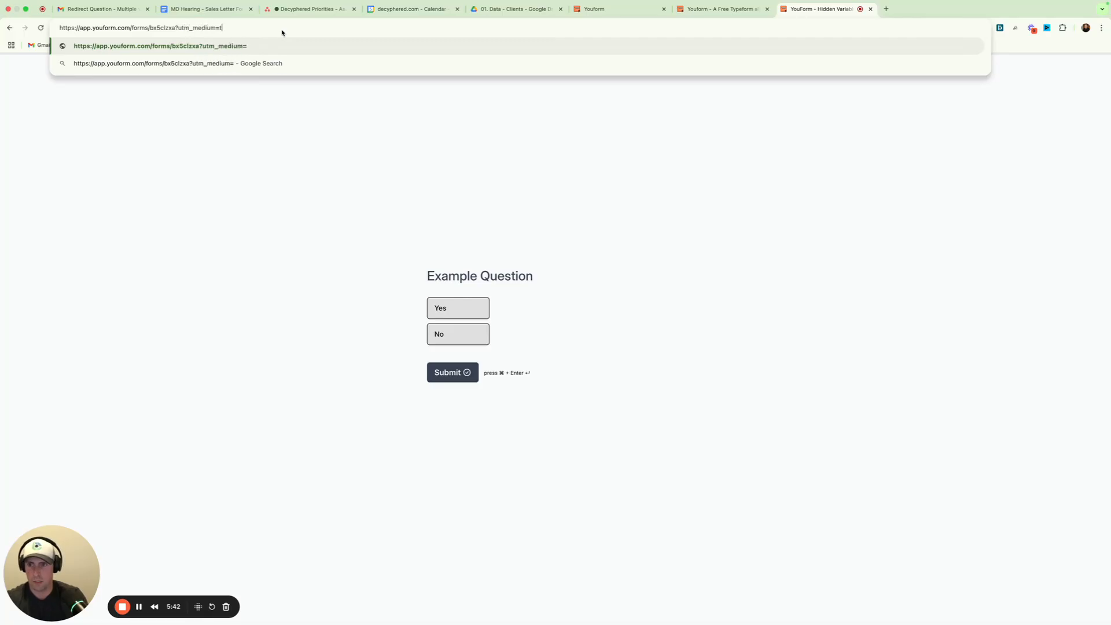
type("est&fb")
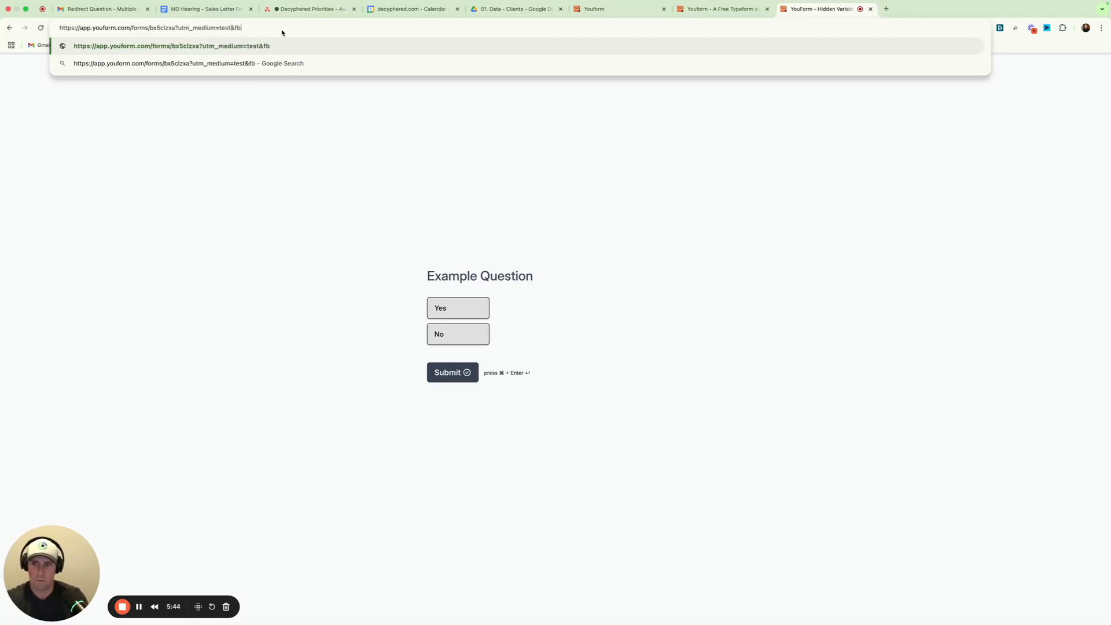
type("clid=test")
key("Return")
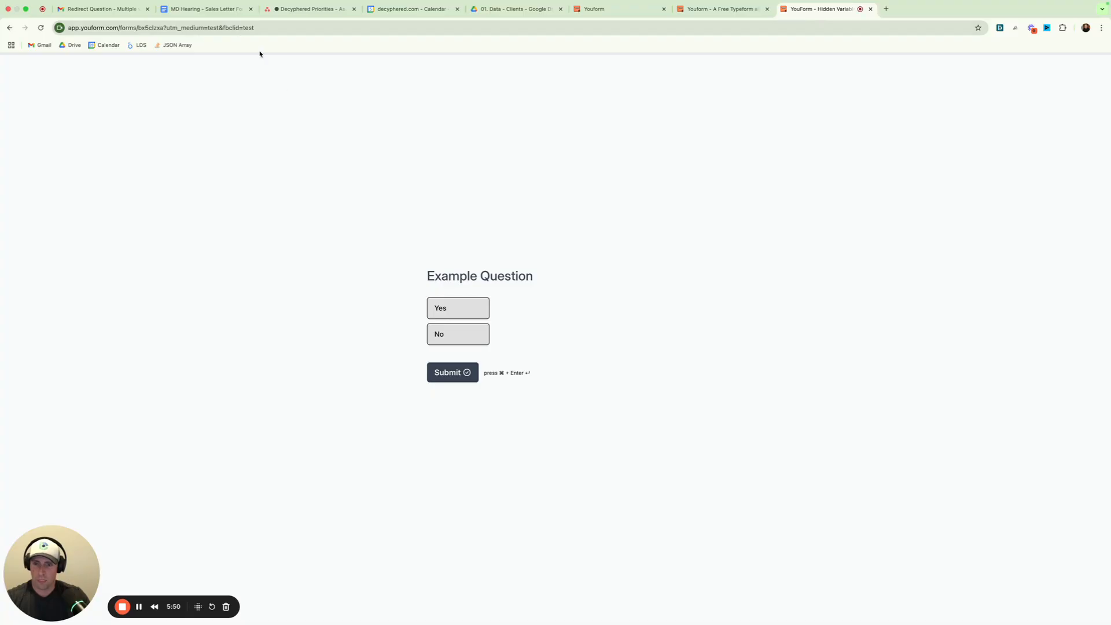
Answer the example question with Yes, submit the form and check the parameters in the thank-you button's link.
left_click(464, 316)
left_click(441, 375)
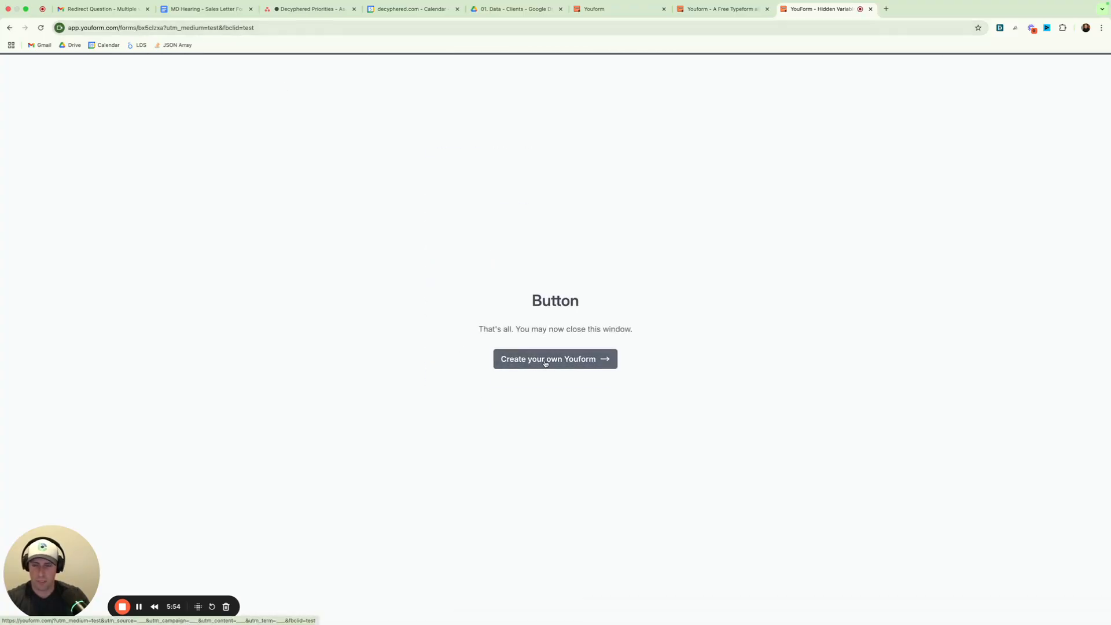
left_click_drag(82, 549, 114, 421)
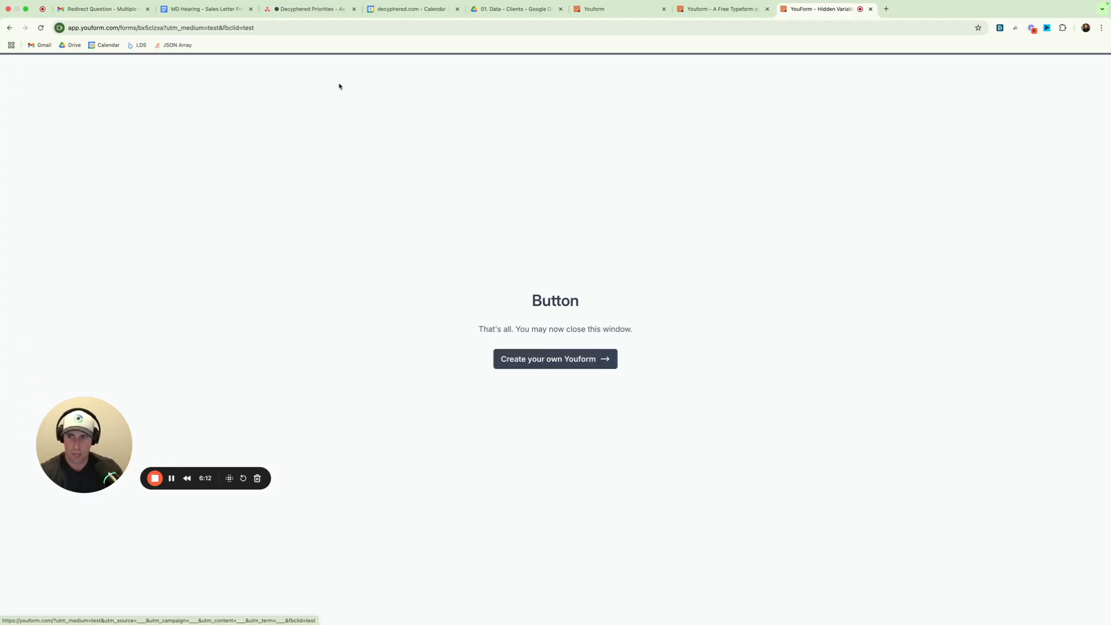
Change the fbclid value in the form's address to test5 and reload the form.
left_click(318, 27)
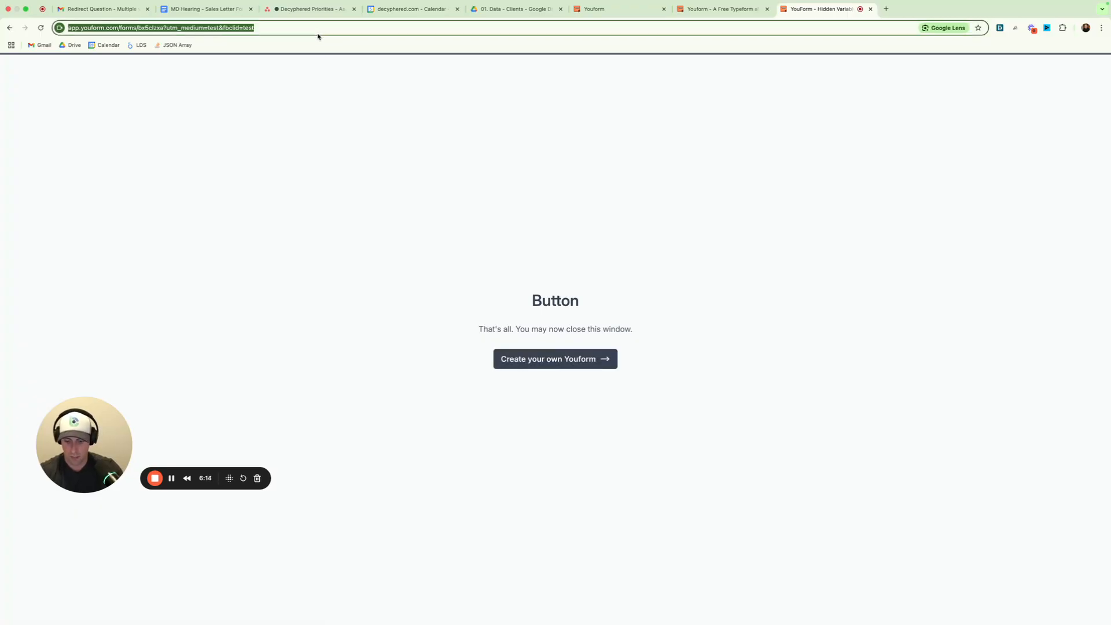
left_click(317, 36)
type("5")
key("Return")
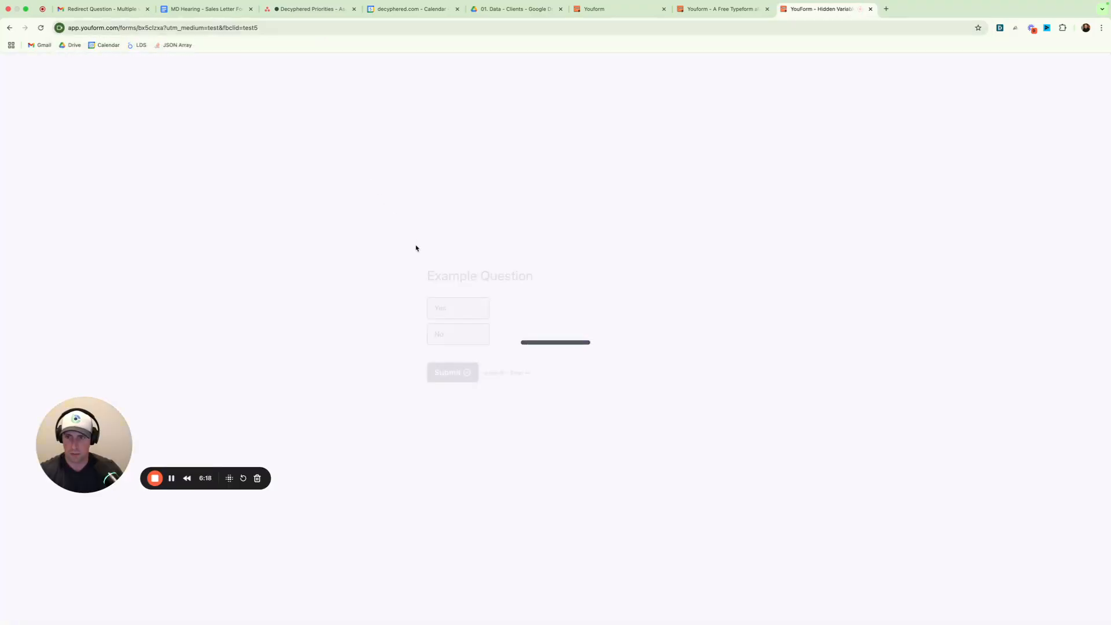
Submit the form with the answer Yes and follow the Create your own Youform button on the thank-you page.
left_click(454, 308)
left_click(452, 372)
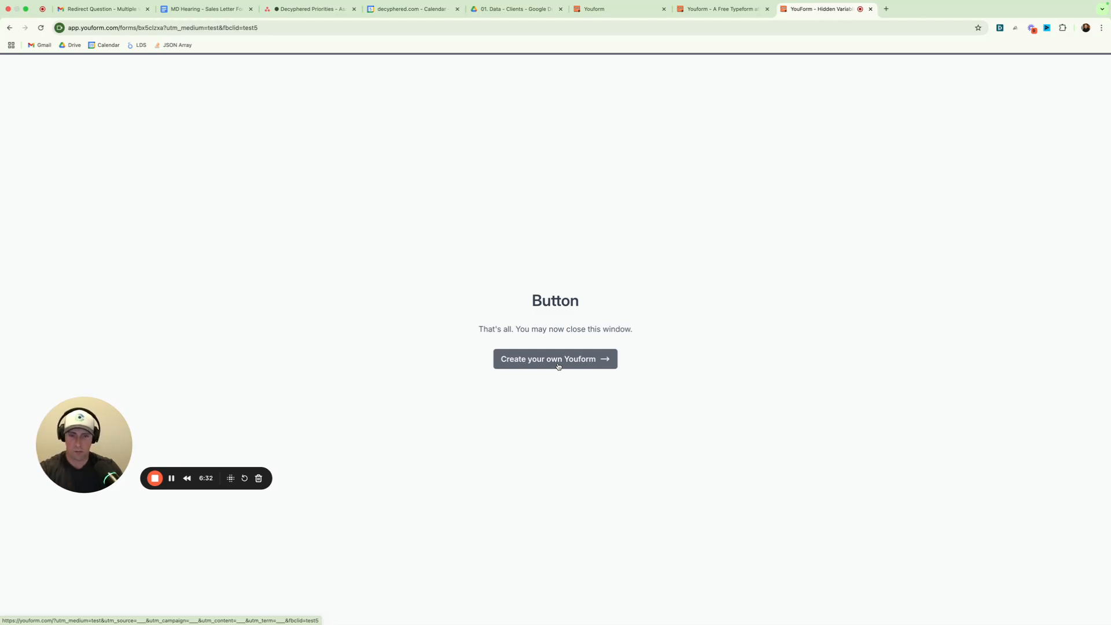
left_click(558, 366)
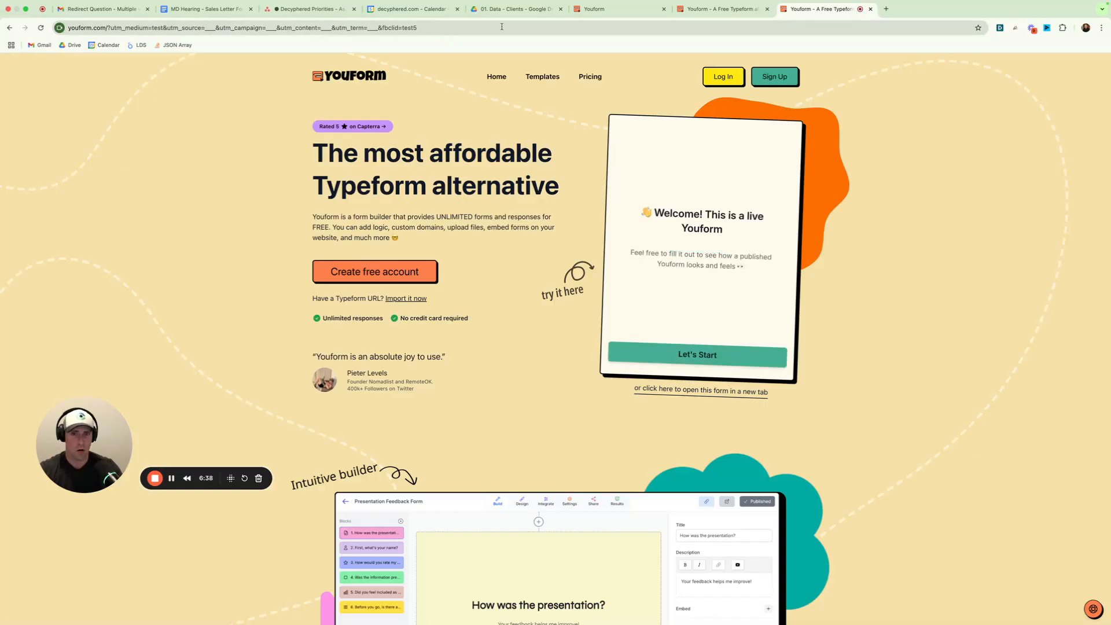
Return to the form builder and copy the full button link with its variables into the thank-you page's redirect URL.
left_click(613, 9)
left_click(712, 241)
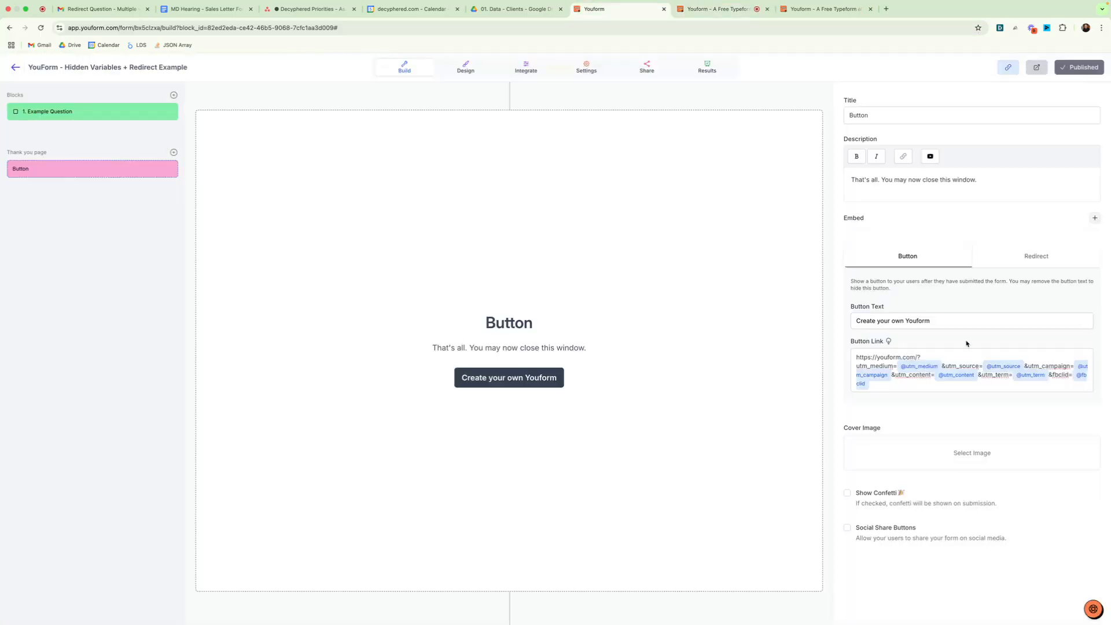
left_click(1016, 258)
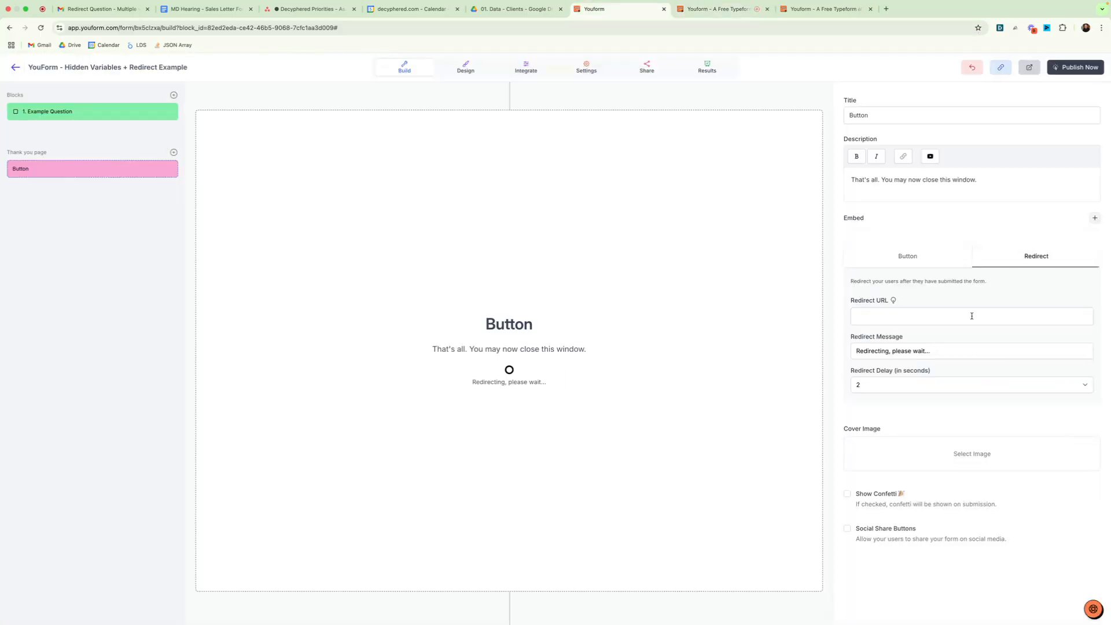
left_click(944, 255)
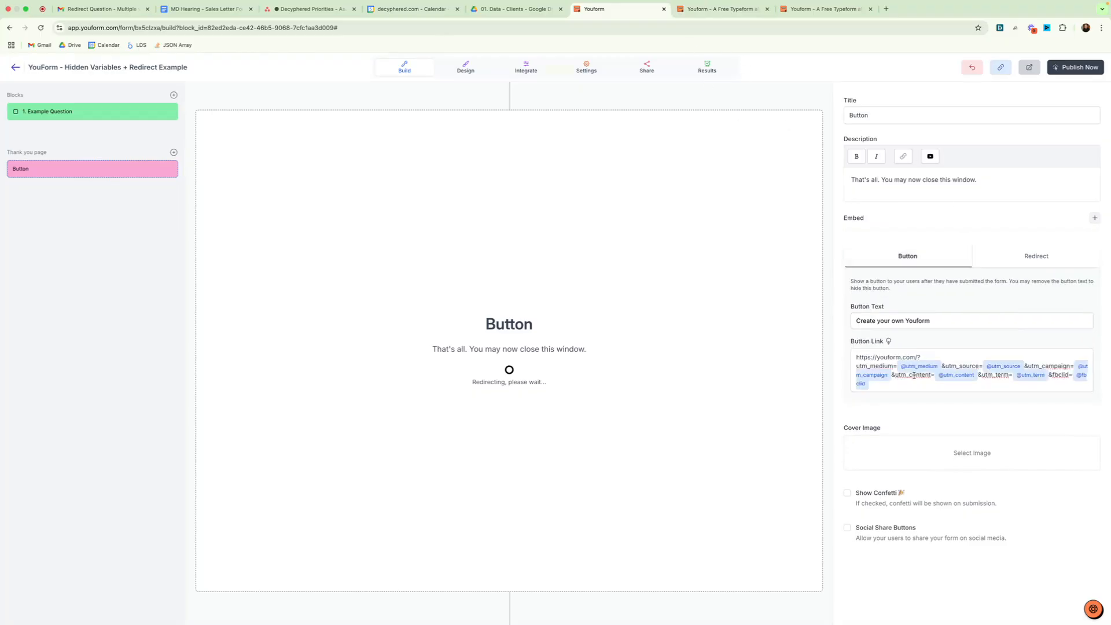
left_click(902, 382)
left_click_drag(855, 356, 866, 384)
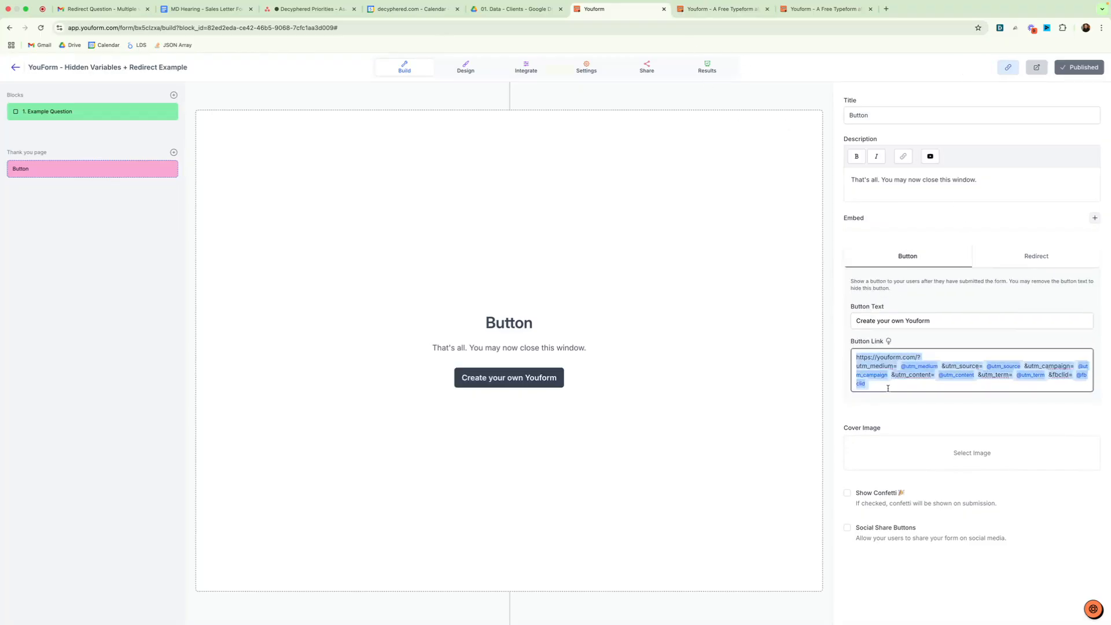
left_click(1021, 259)
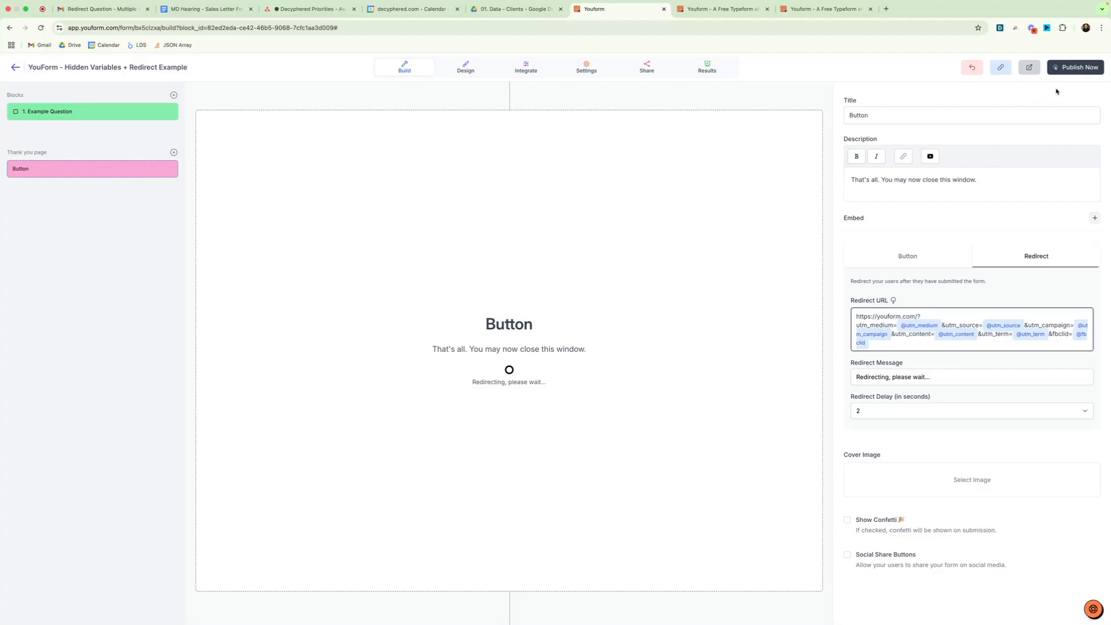
Publish the form with its new redirect and submit the live test form without an answer to try the redirect.
left_click(1057, 68)
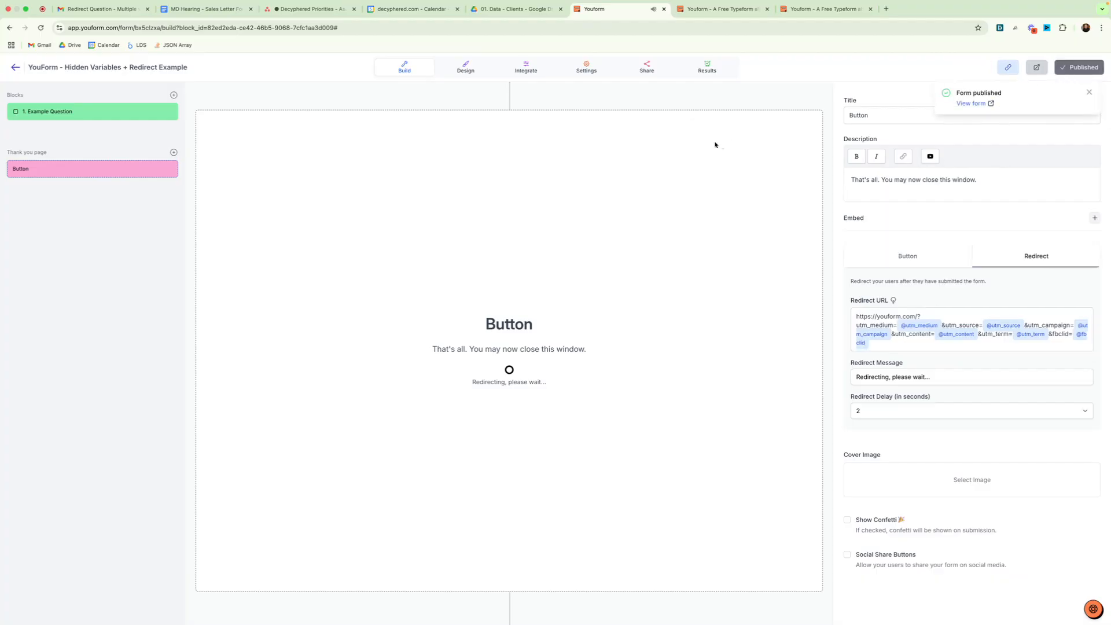
left_click(1091, 92)
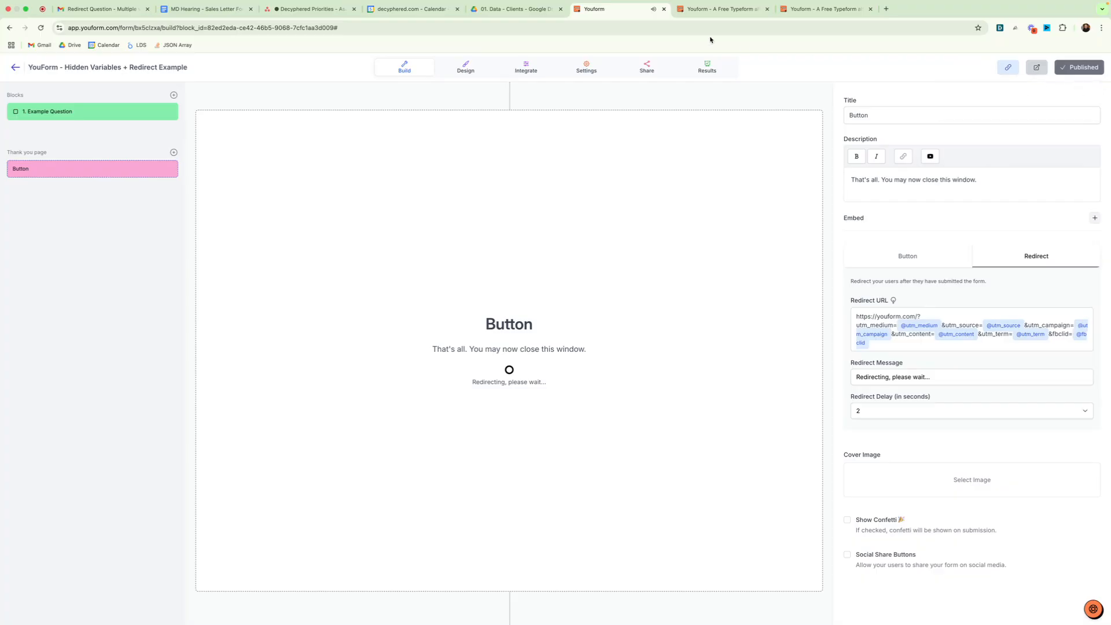
left_click(808, 11)
left_click(9, 28)
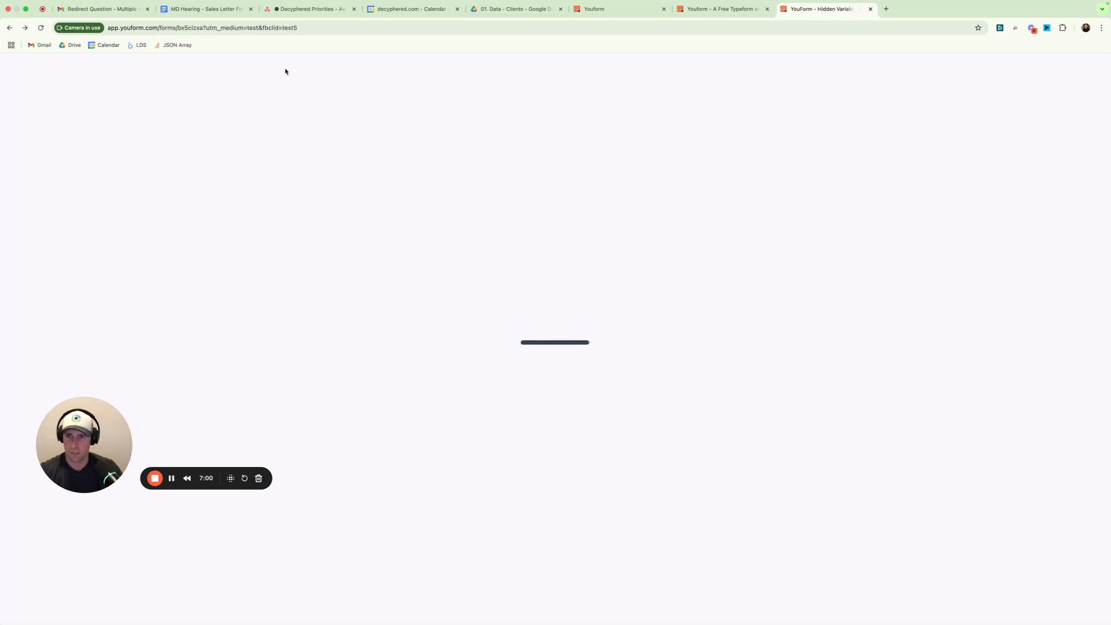
left_click(458, 306)
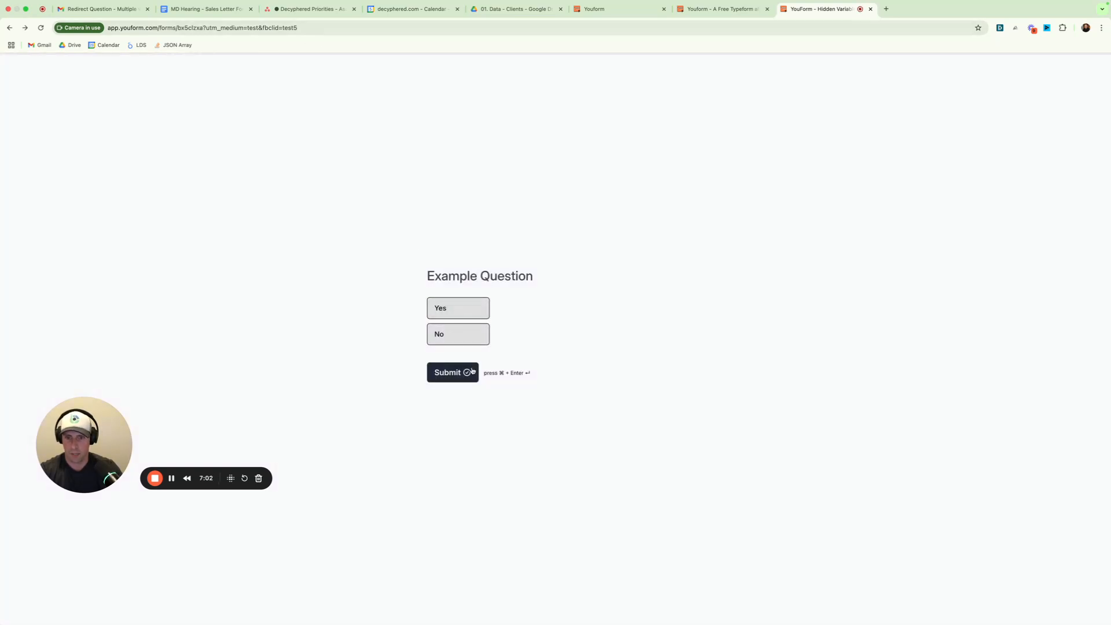
left_click(458, 372)
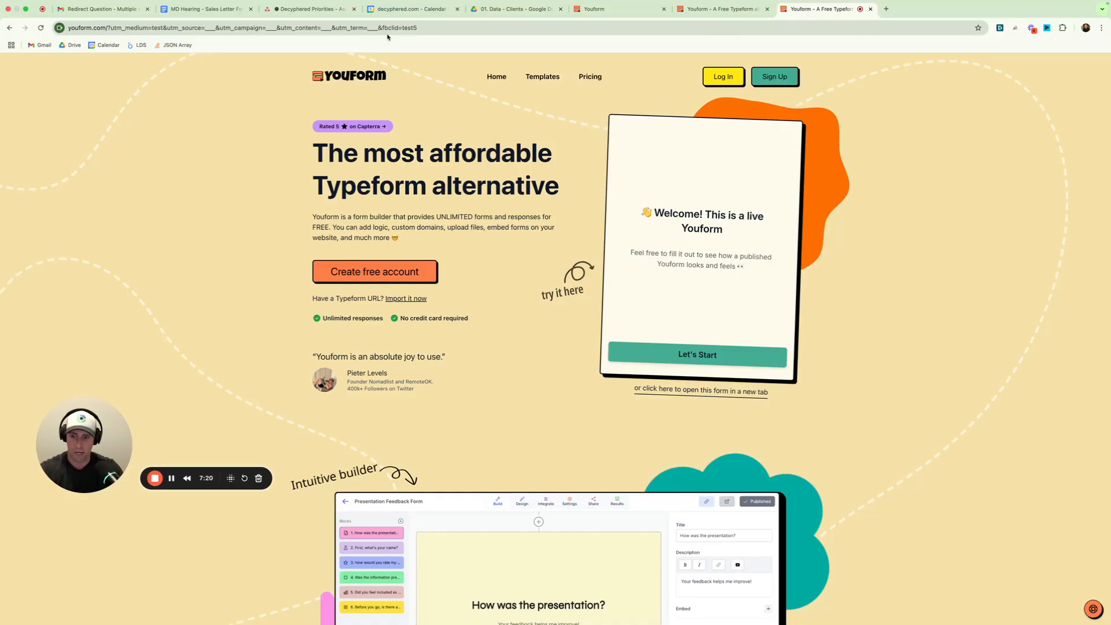
Open the form's results in the form builder and examine the hidden field columns, from utm_medium to qclid, of the completed submissions.
left_click(618, 13)
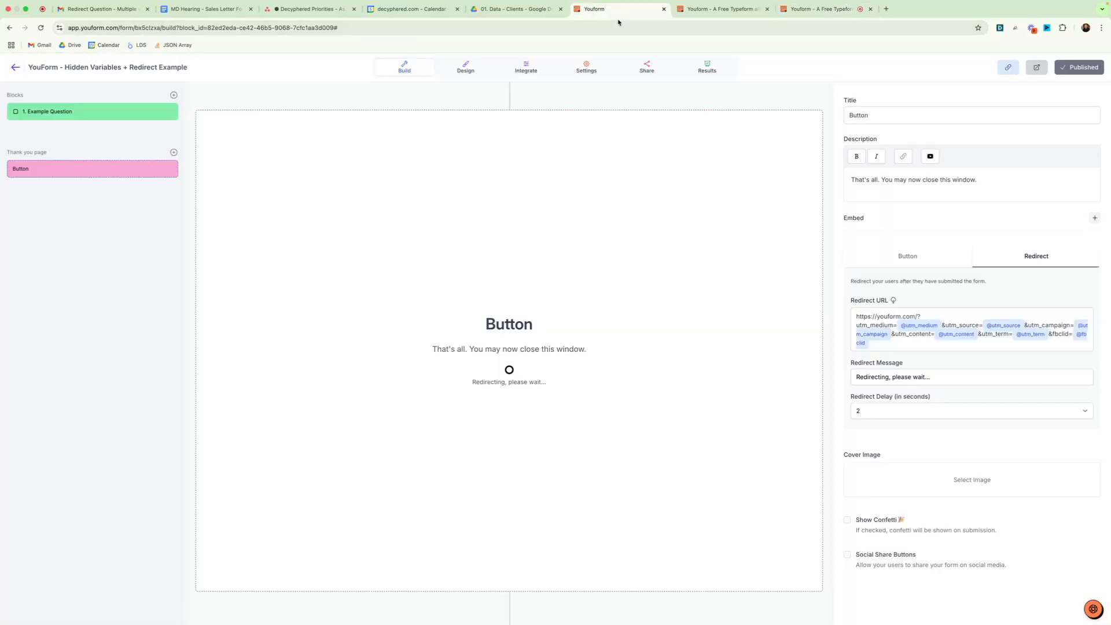
left_click(15, 67)
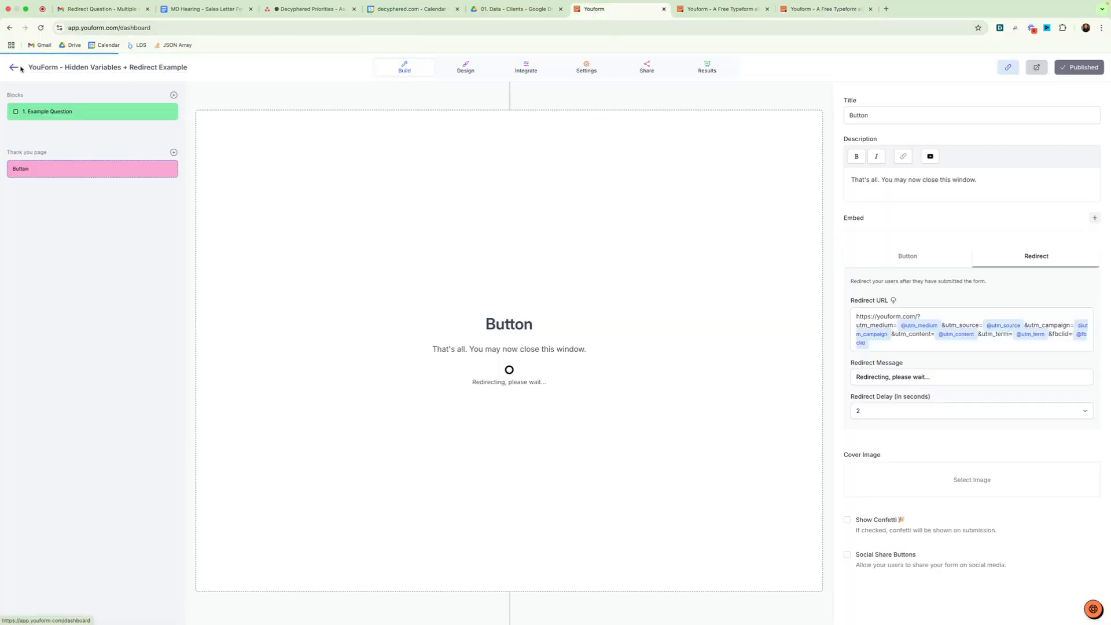
left_click(495, 169)
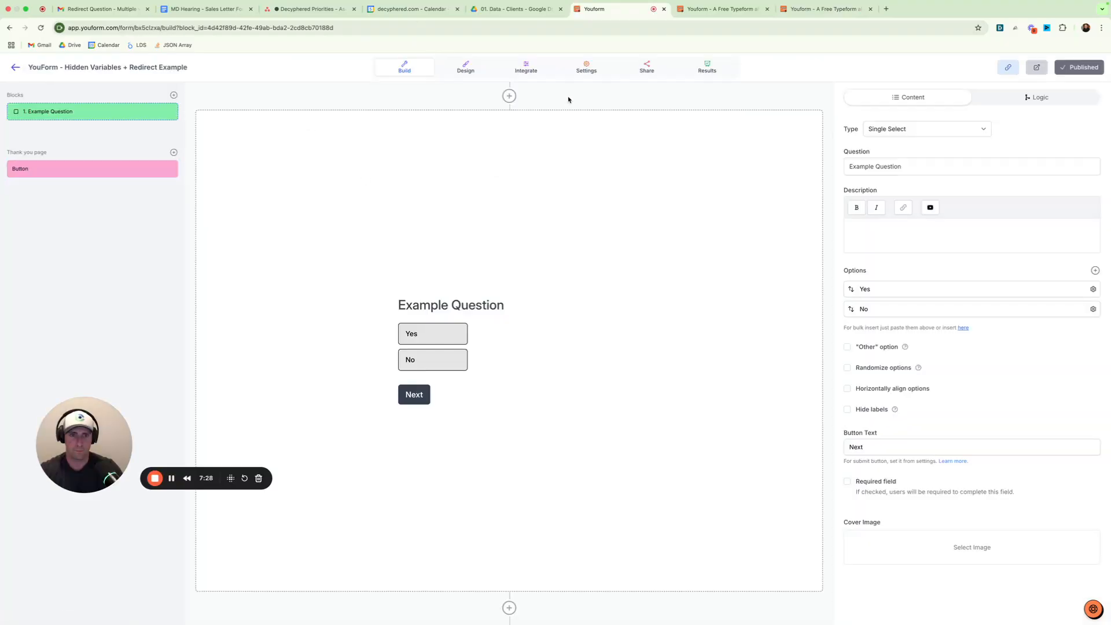
left_click(715, 70)
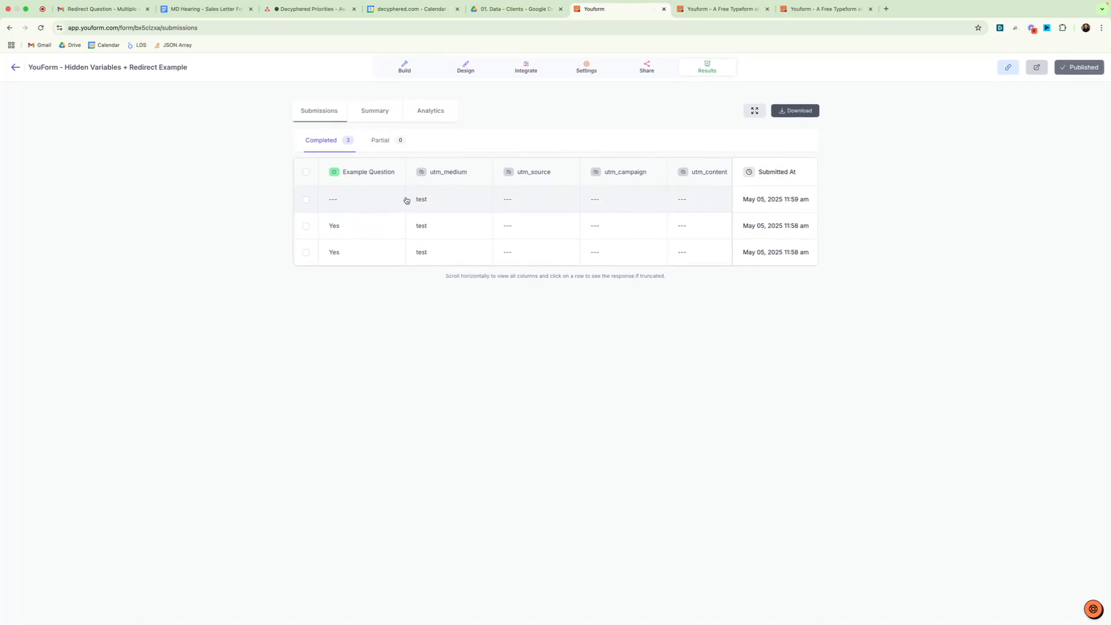
scroll(411, 199, "right", 2)
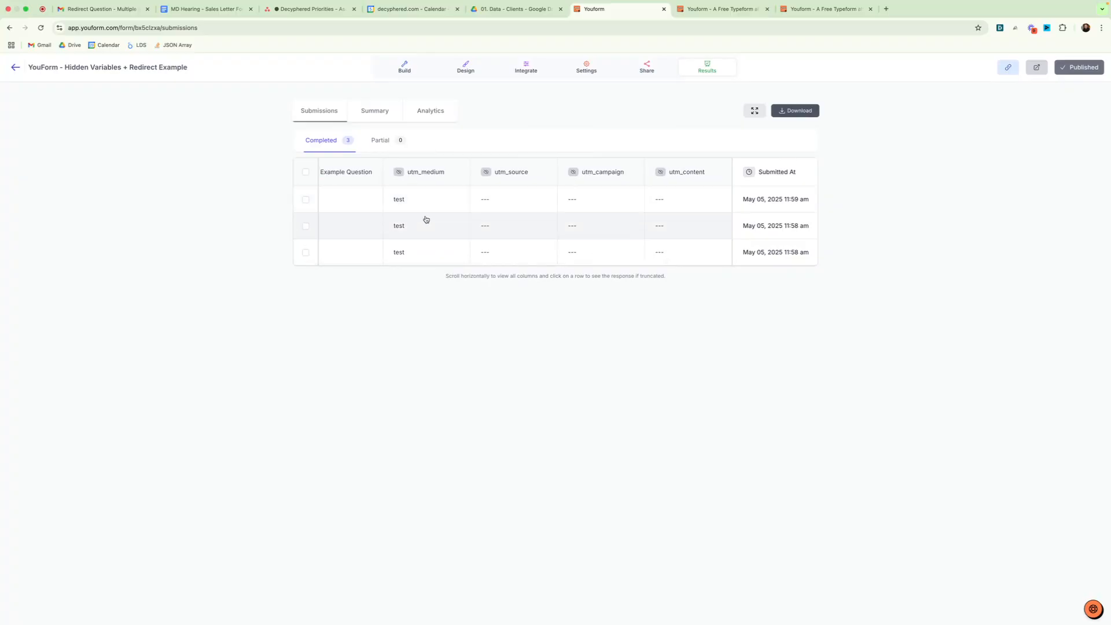
scroll(426, 219, "right", 10)
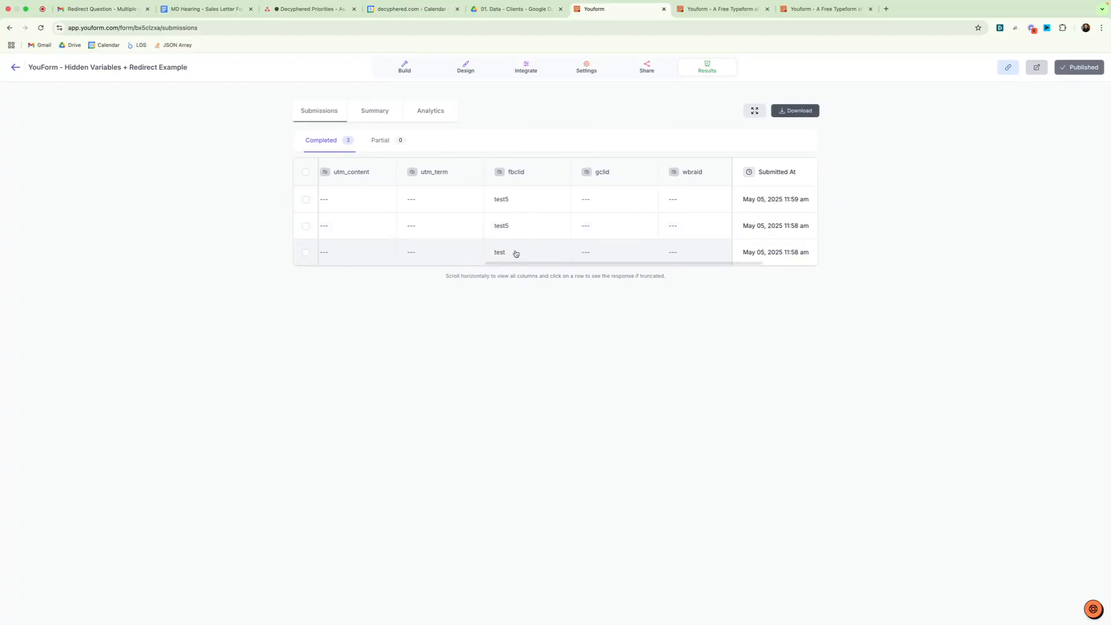
scroll(517, 200, "right", 5)
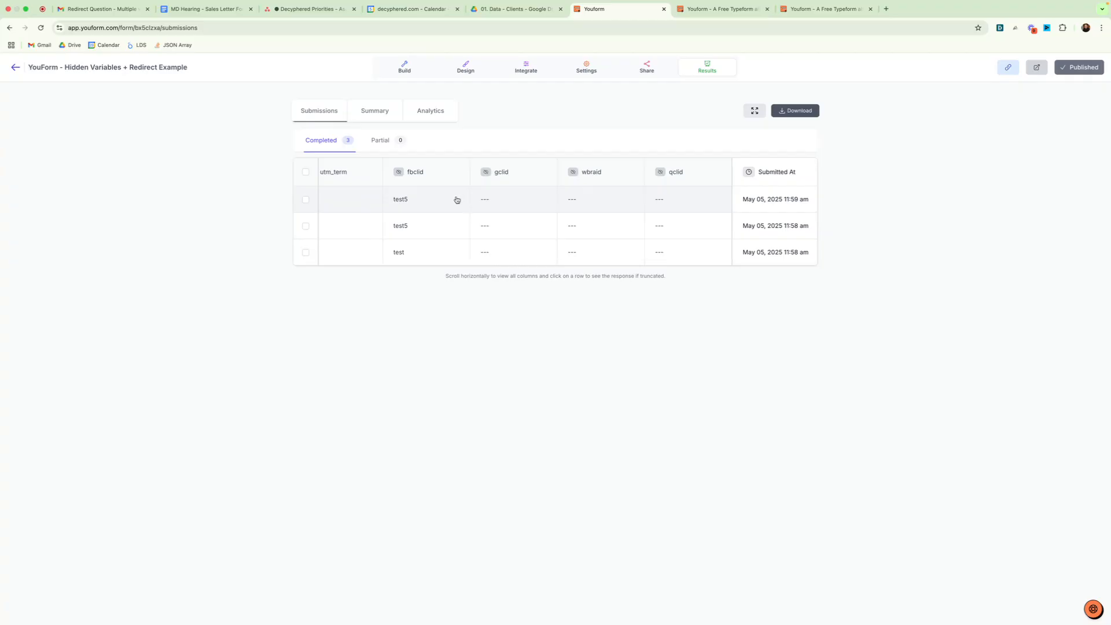
scroll(457, 200, "left", 15)
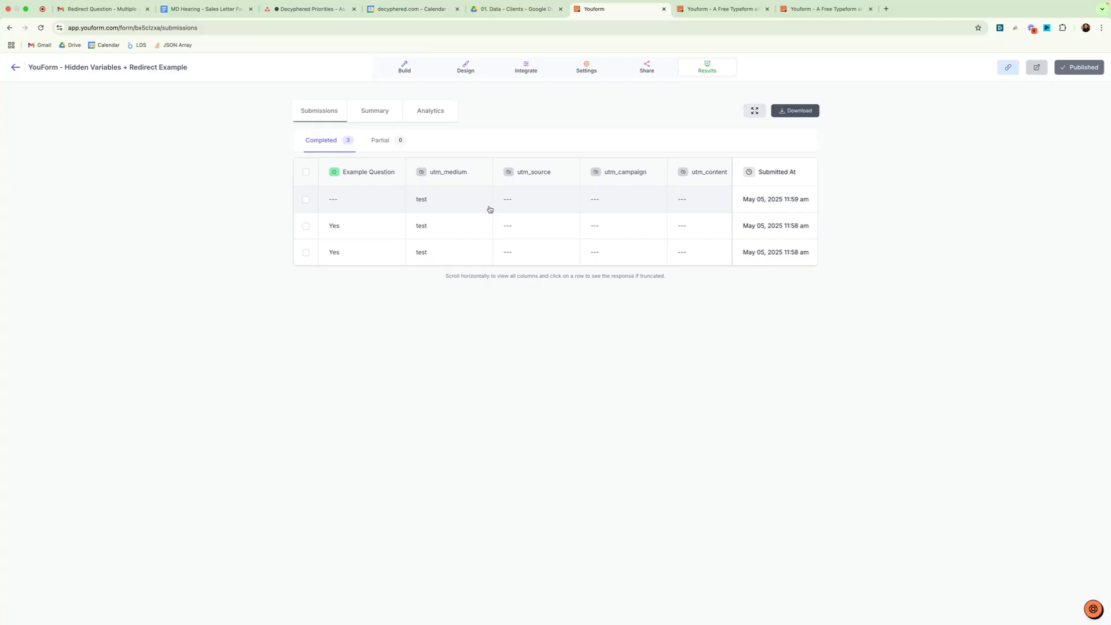
scroll(509, 208, "right", 10)
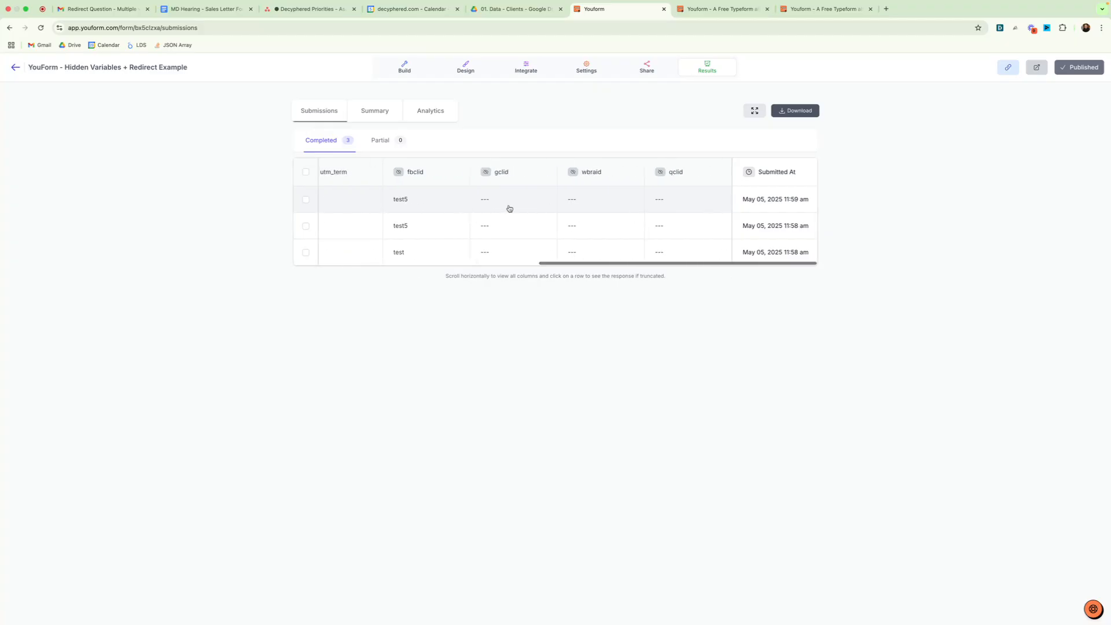
scroll(509, 209, "left", 6)
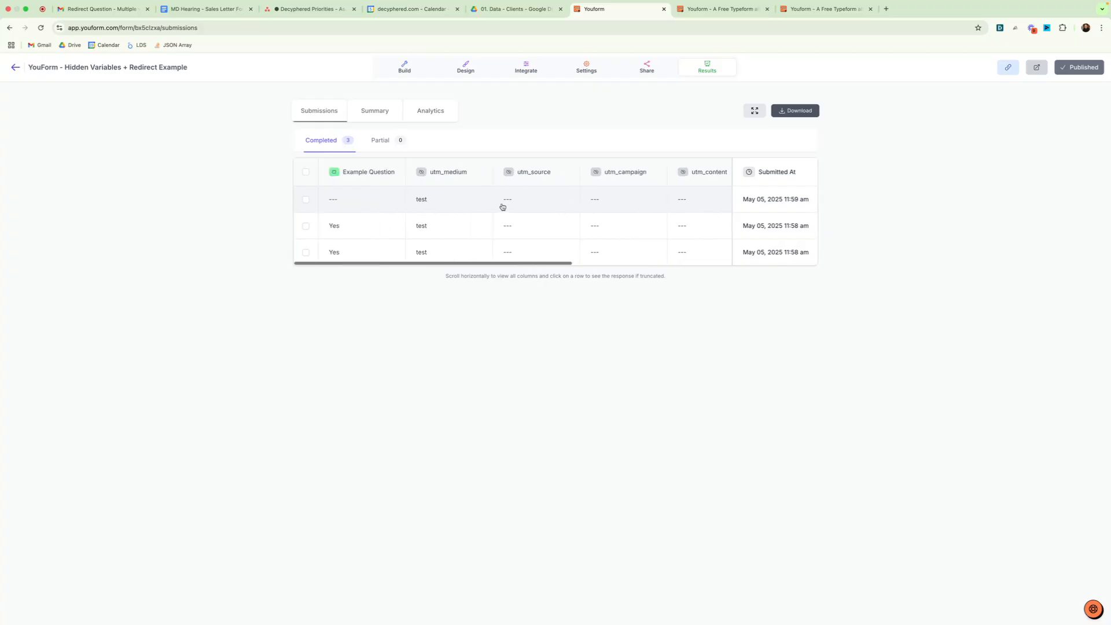